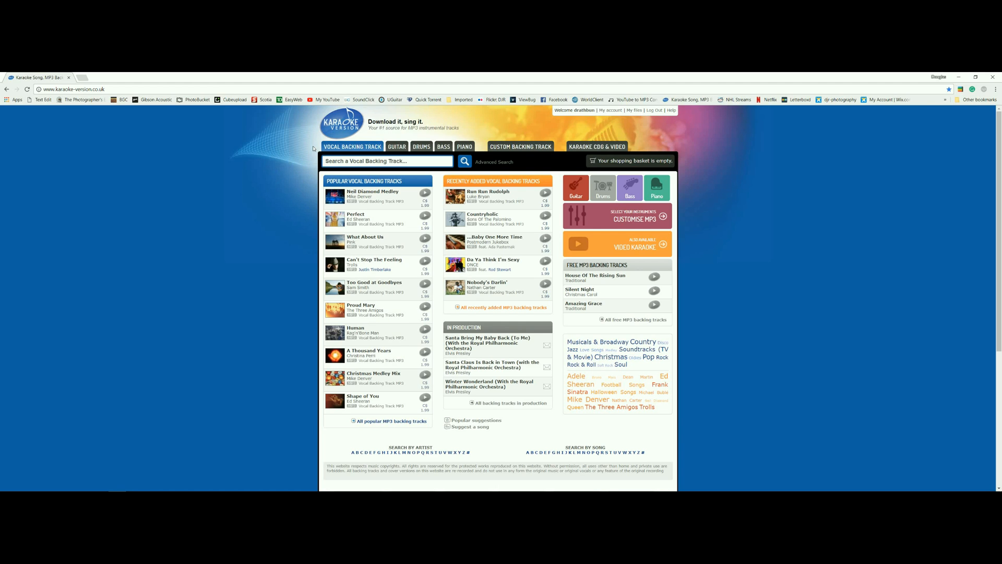
- Search the custom backing tracks for "operator" and open Operator (That's Not The Way It Feels) by Jim Croce
click(525, 147)
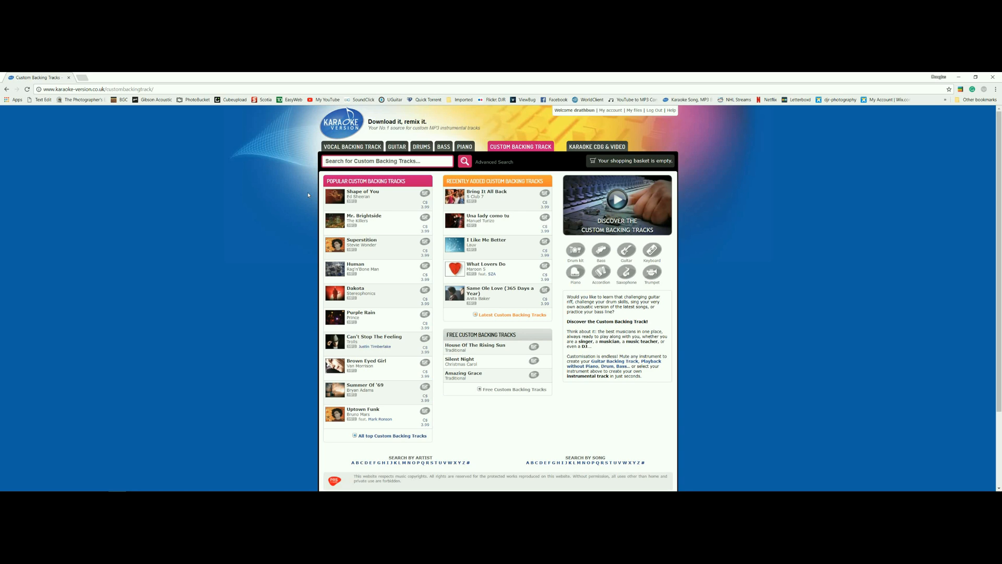
click(351, 159)
text(operator)
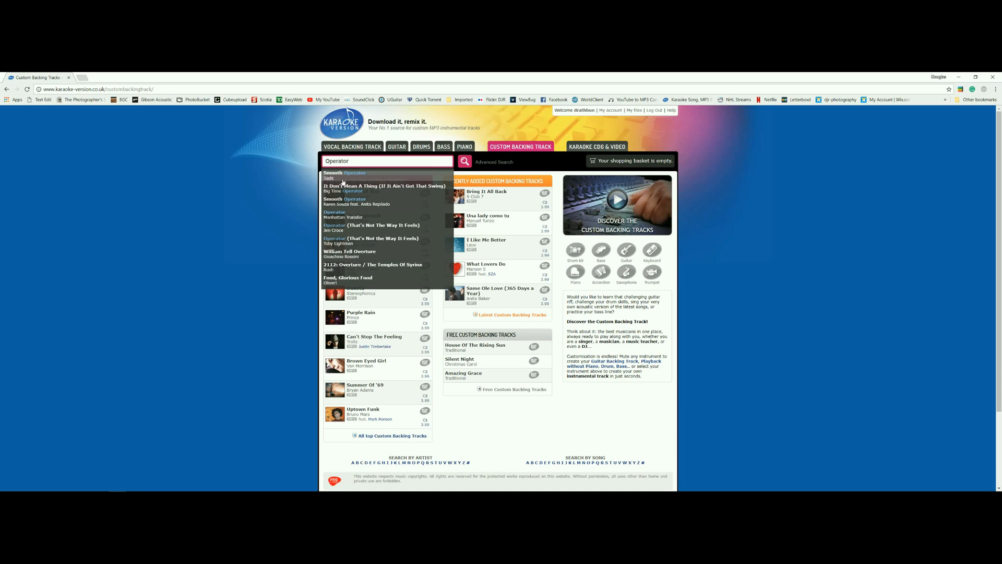
click(337, 227)
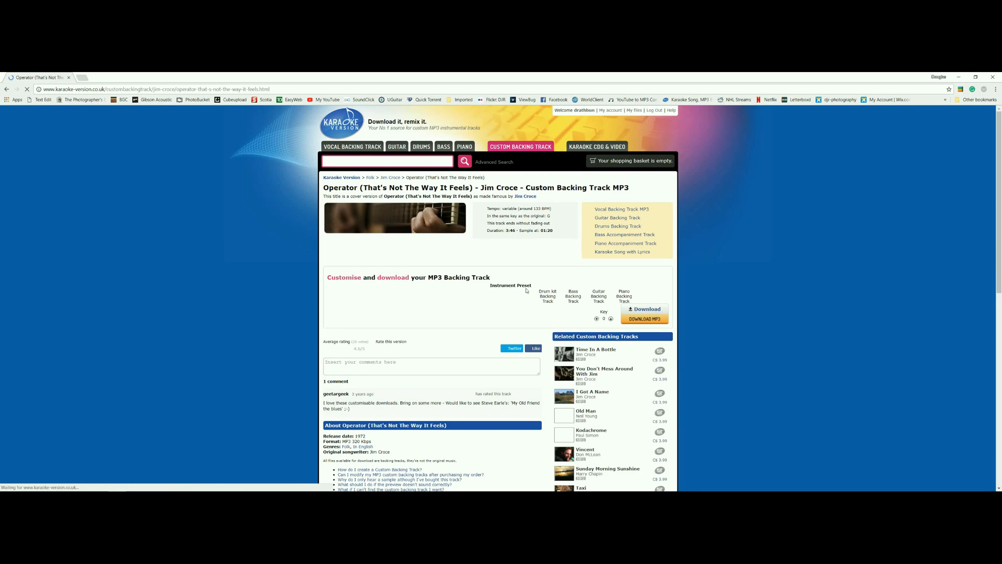
- Preview the soloed left acoustic guitar briefly, and unmute all eight parts from the click to the lead vocal
click(653, 276)
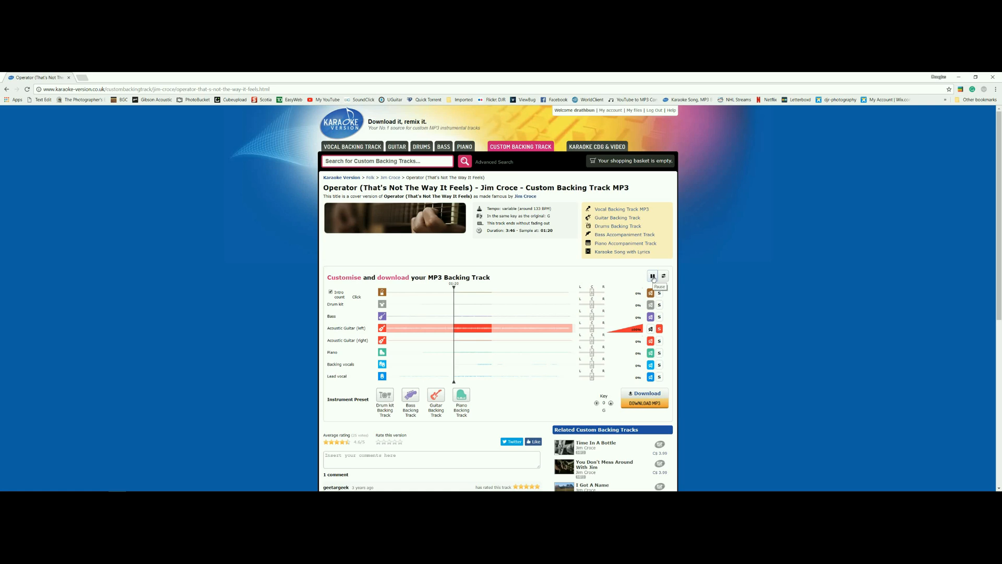
click(652, 330)
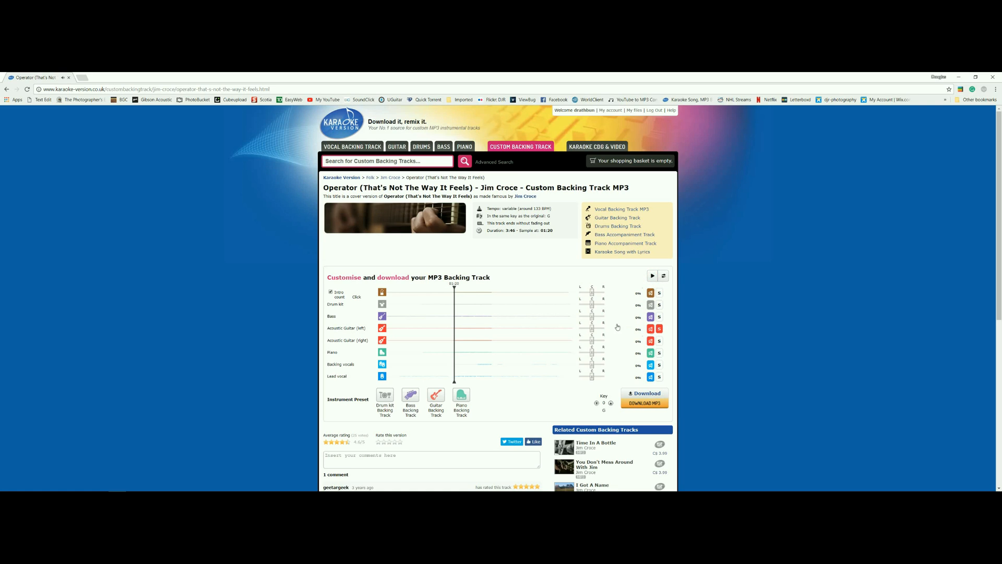
click(651, 305)
click(651, 293)
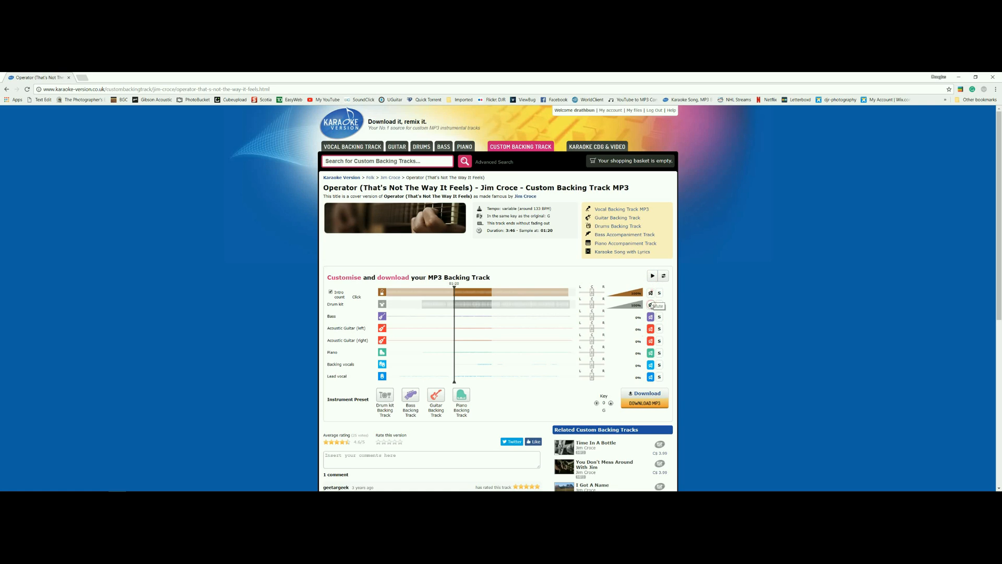
click(650, 317)
click(651, 329)
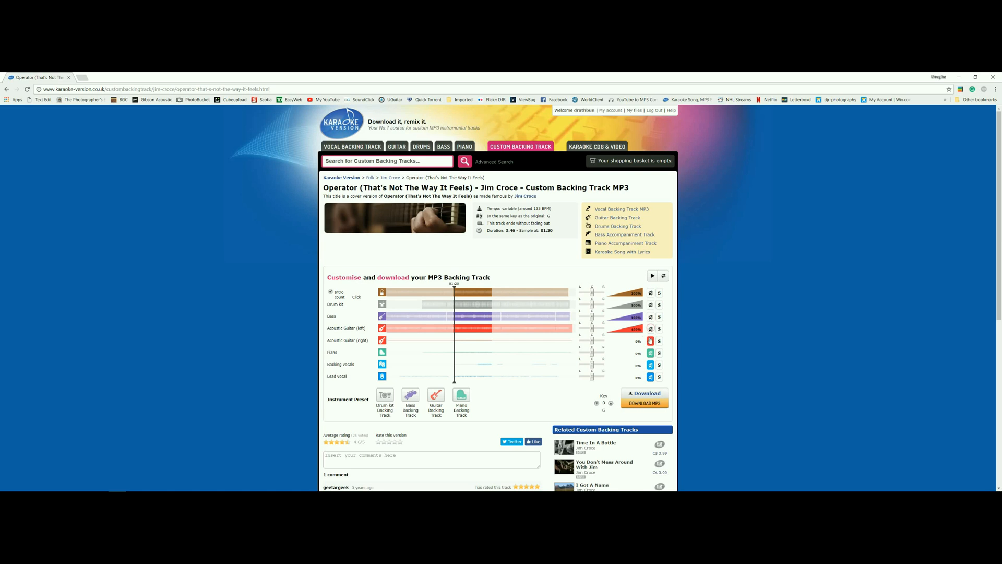
click(650, 341)
click(651, 353)
click(651, 365)
click(650, 377)
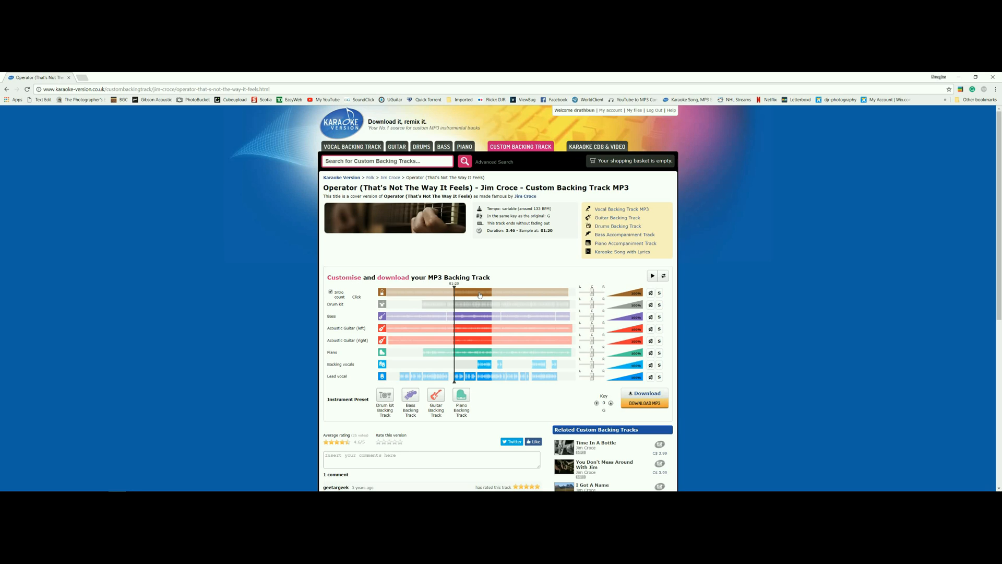
- Play the full mix, and audition the left and right acoustic guitars, lead vocal, piano and drum kit in solo
click(653, 276)
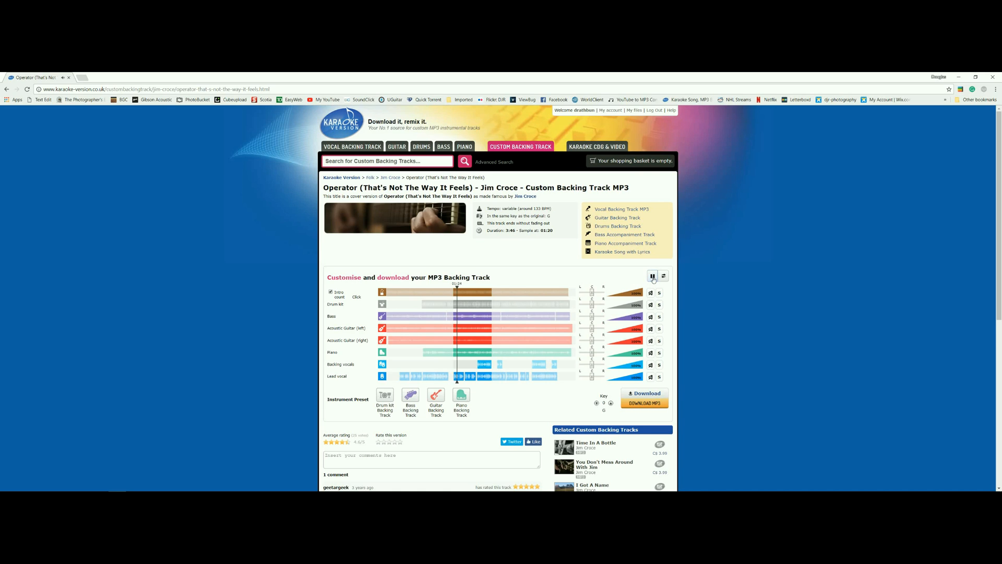
click(652, 276)
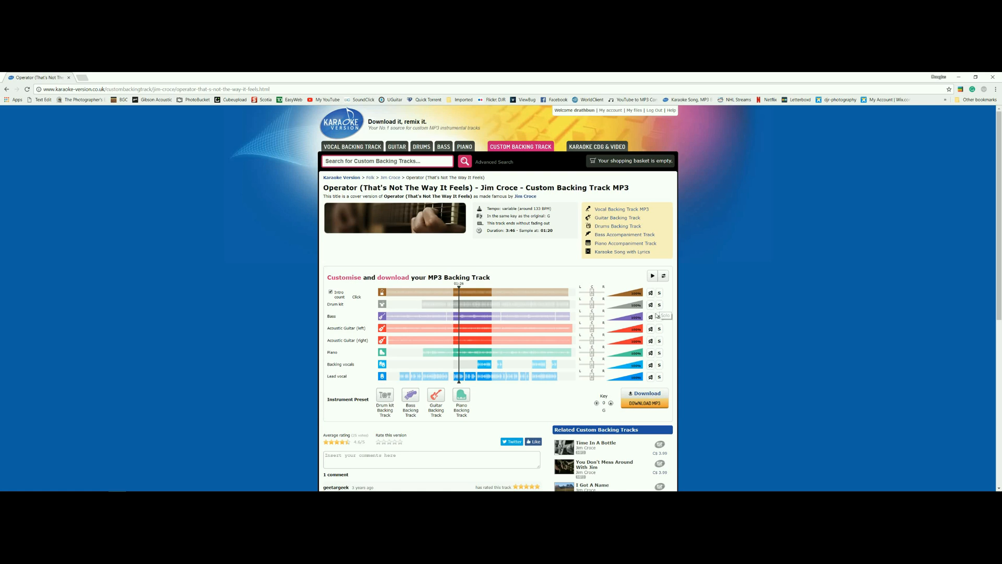
click(658, 330)
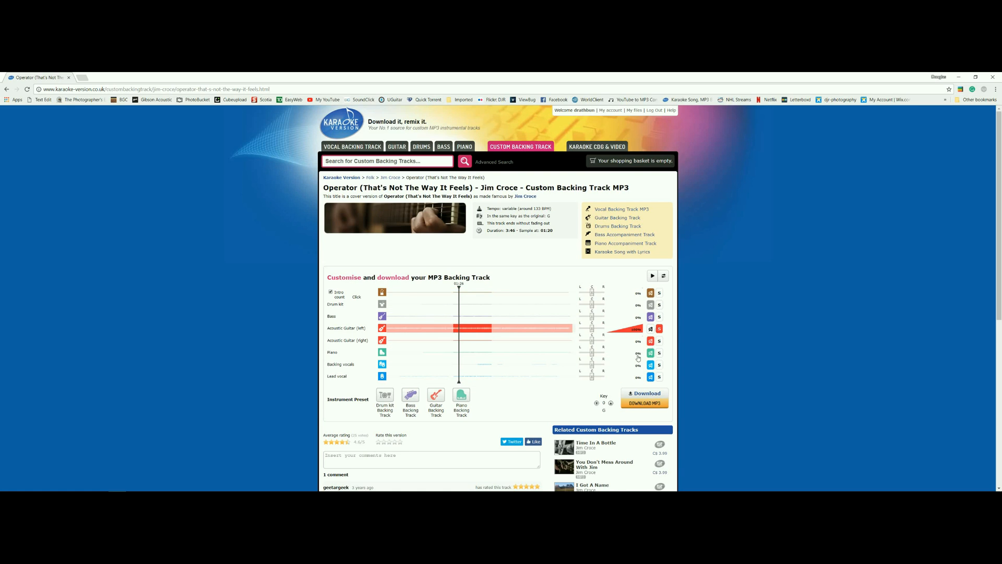
click(653, 277)
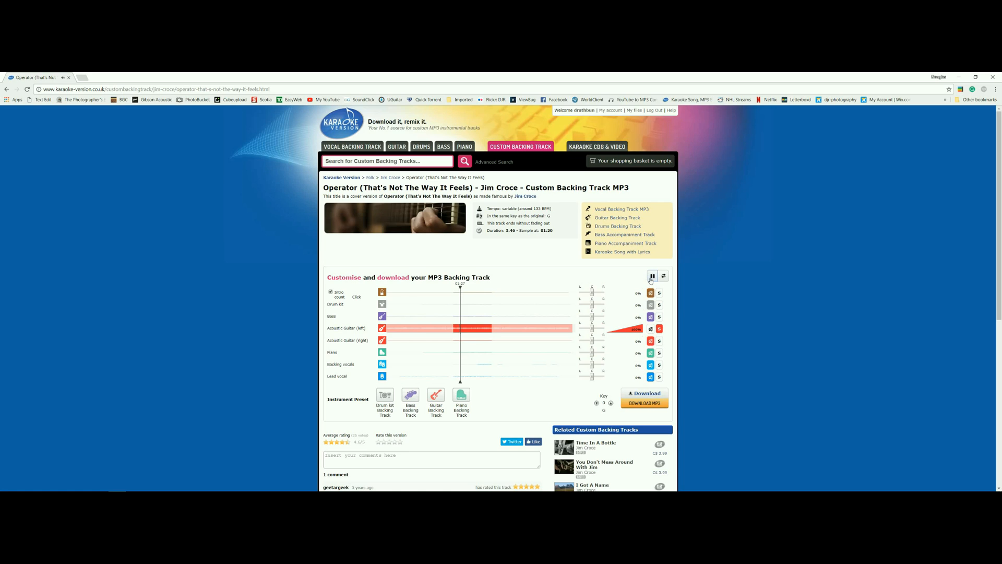
click(659, 341)
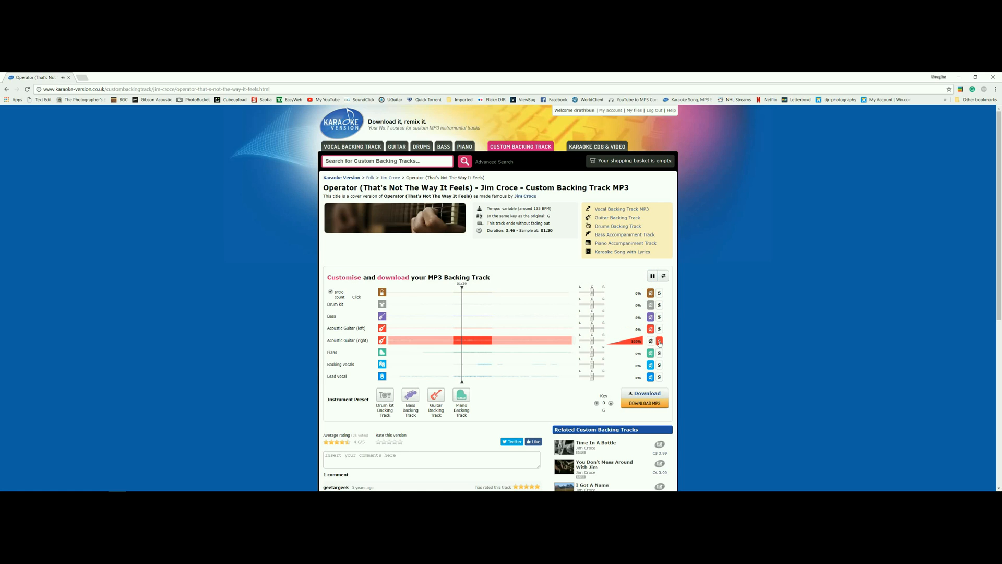
click(659, 377)
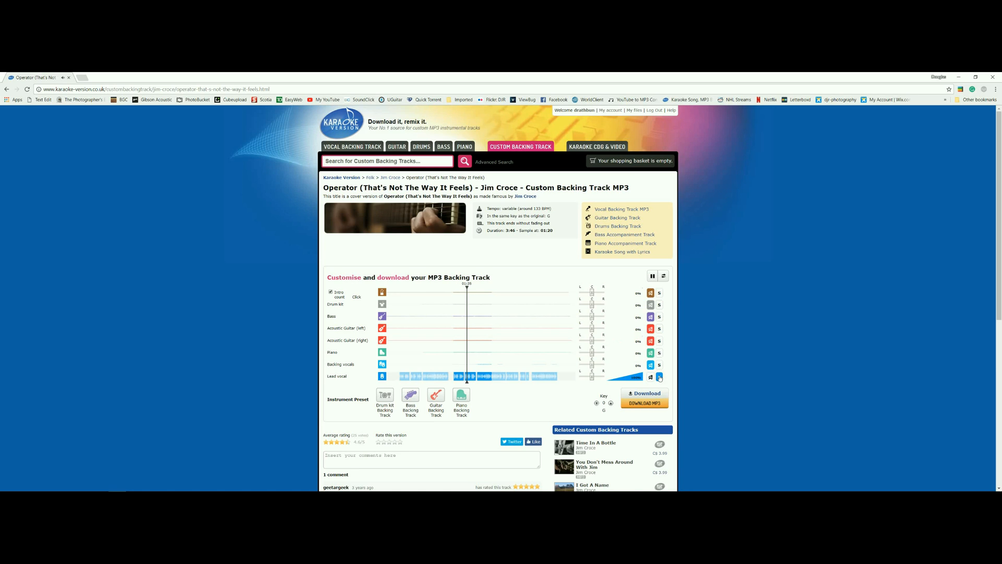
click(659, 353)
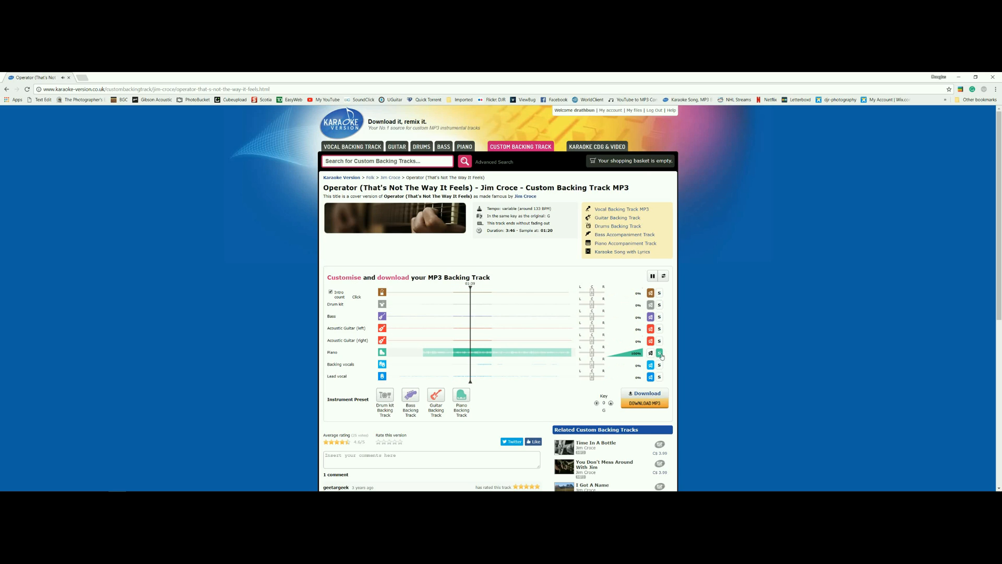
click(660, 353)
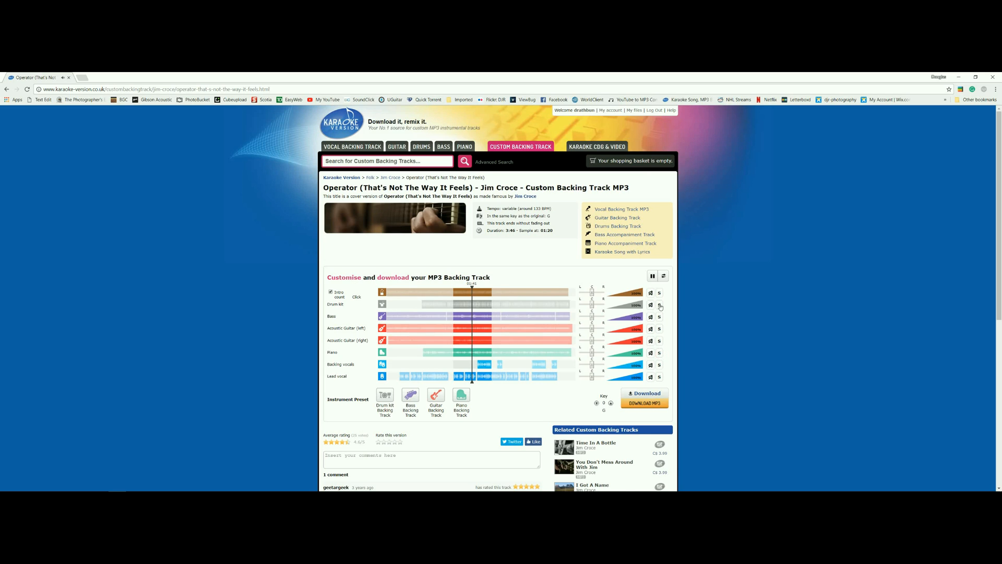
click(660, 305)
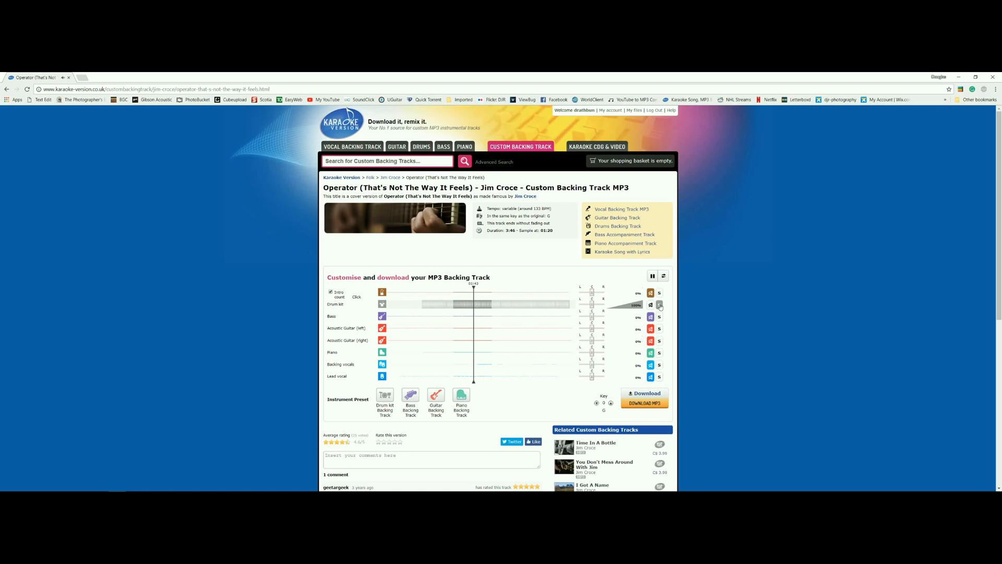
click(659, 305)
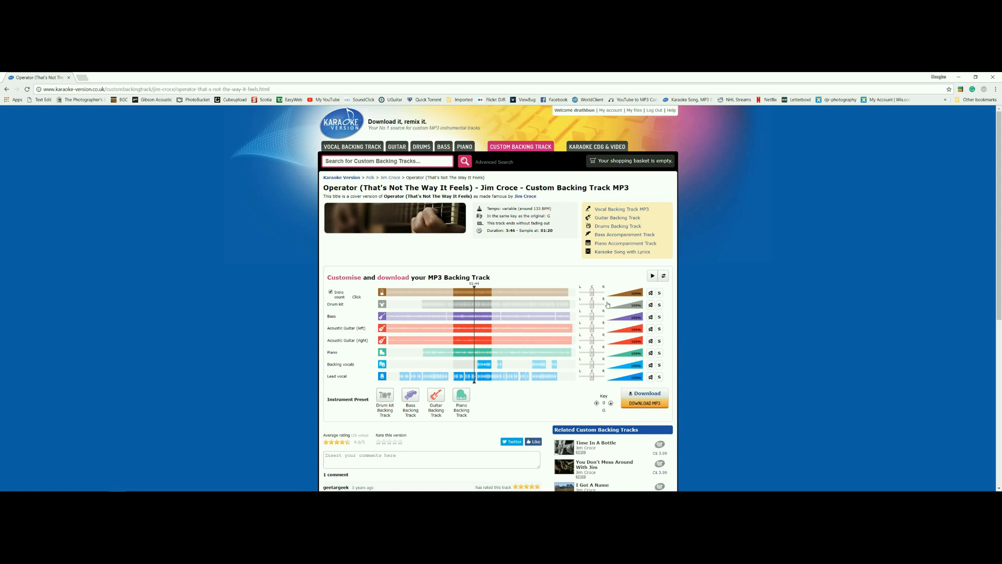
- Mute both acoustic guitars, the backing vocals and the lead vocal, and preview the remaining mix
click(650, 329)
click(650, 341)
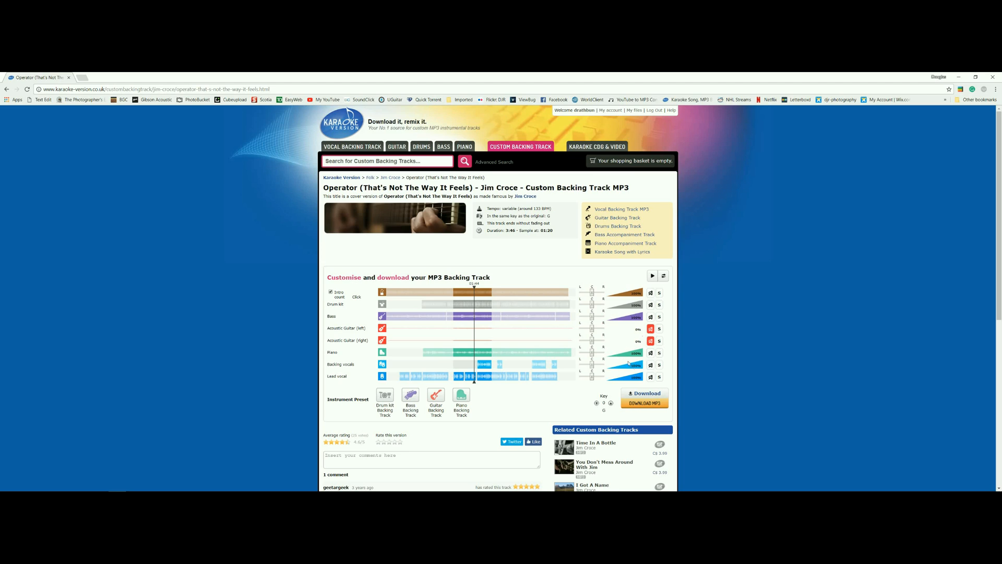
click(650, 365)
click(651, 377)
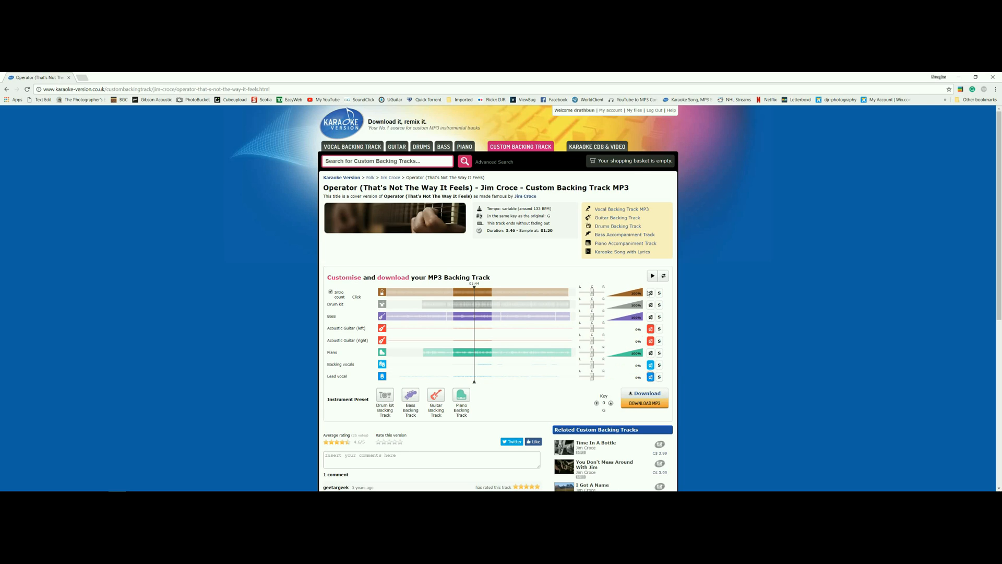
click(653, 276)
click(652, 276)
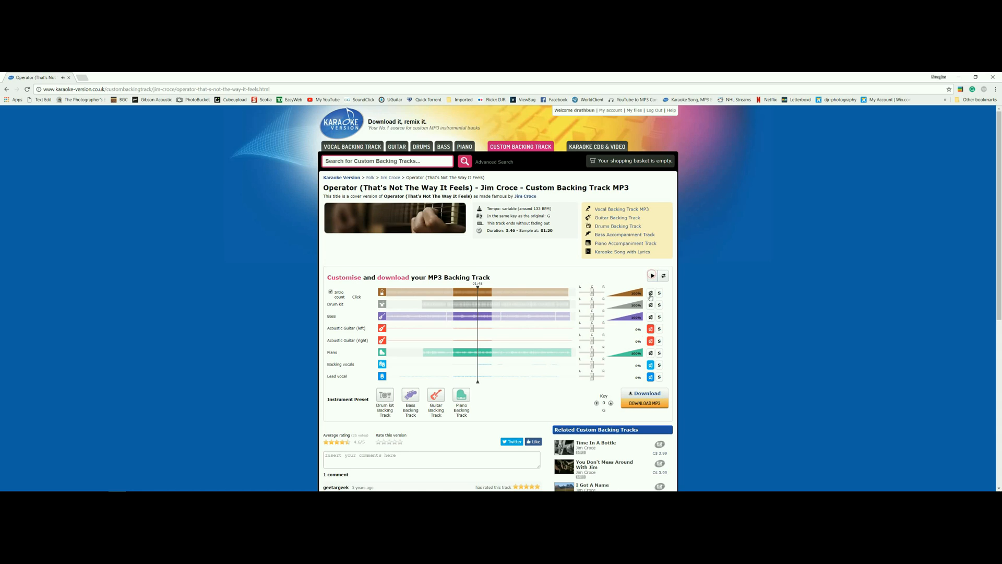
- Mute the intro count click and preview the mix of drum kit, bass and piano
click(651, 292)
click(653, 276)
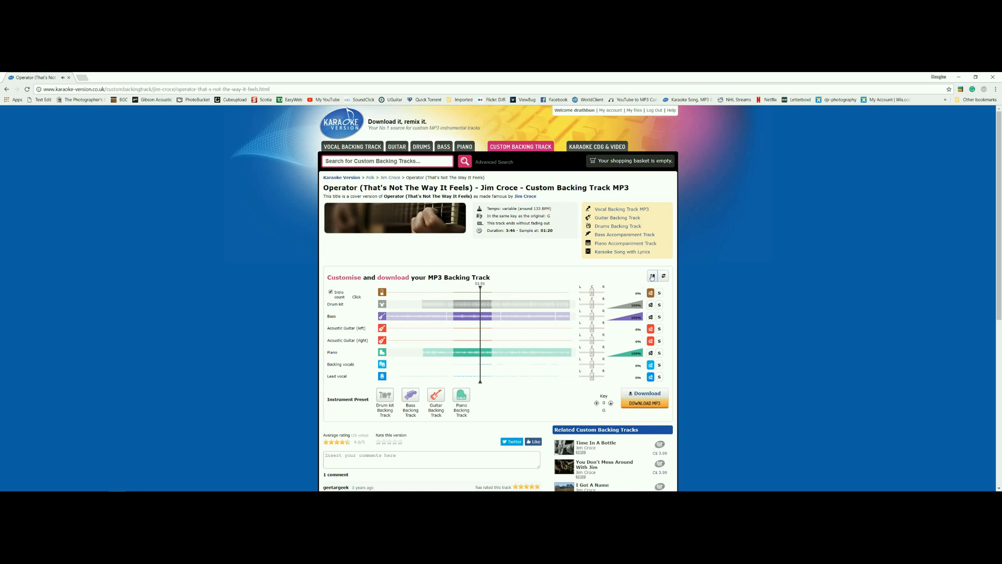
click(652, 277)
- Mute the bass, piano and drum kit so that every part of the backing track is silenced
mouse_move(592, 304)
mouse_down()
mouse_move(582, 305)
mouse_move(593, 307)
mouse_up()
click(650, 317)
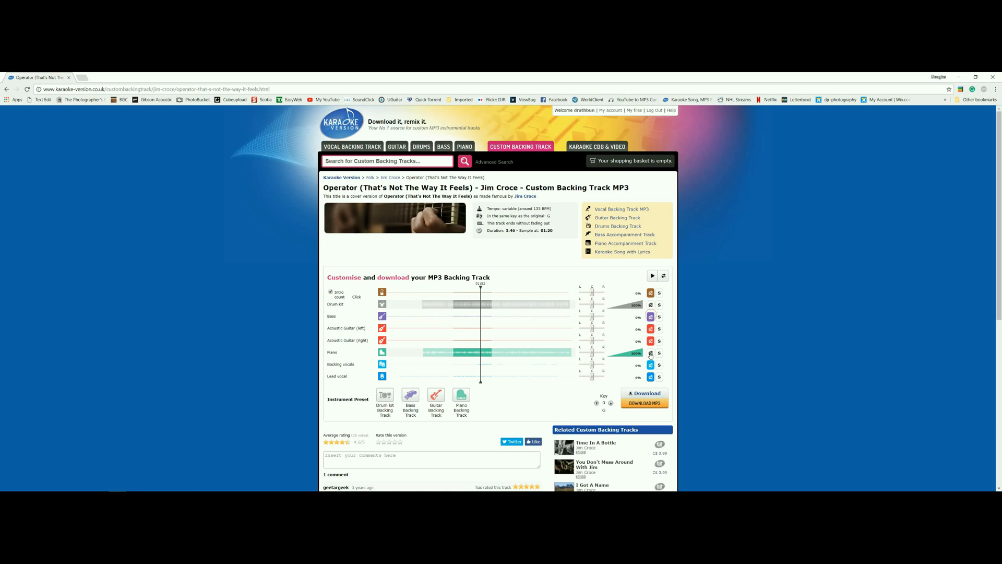
click(651, 353)
click(651, 305)
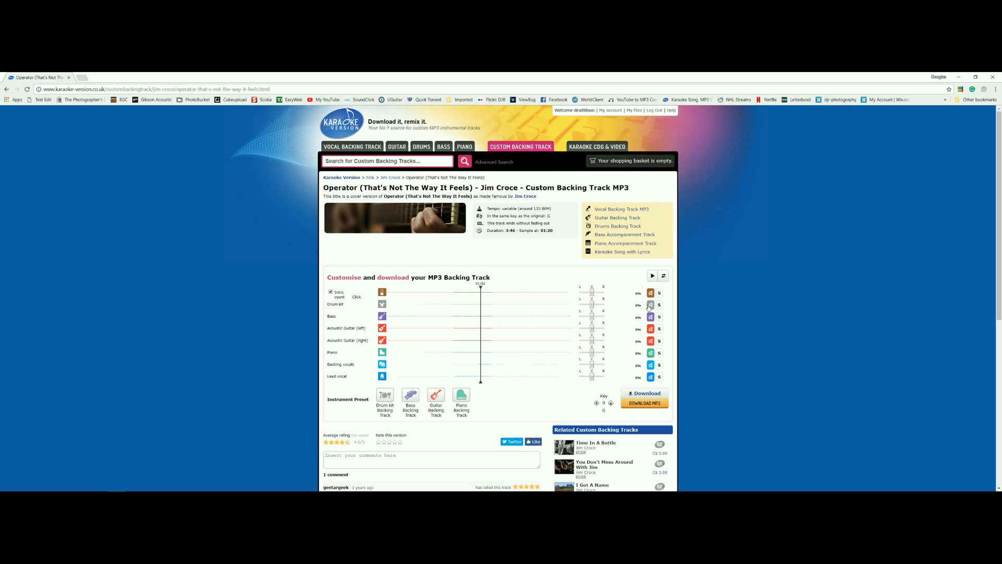
- Isolate the click, the drum kit and the bass one after another, muting each before enabling the following one
click(650, 293)
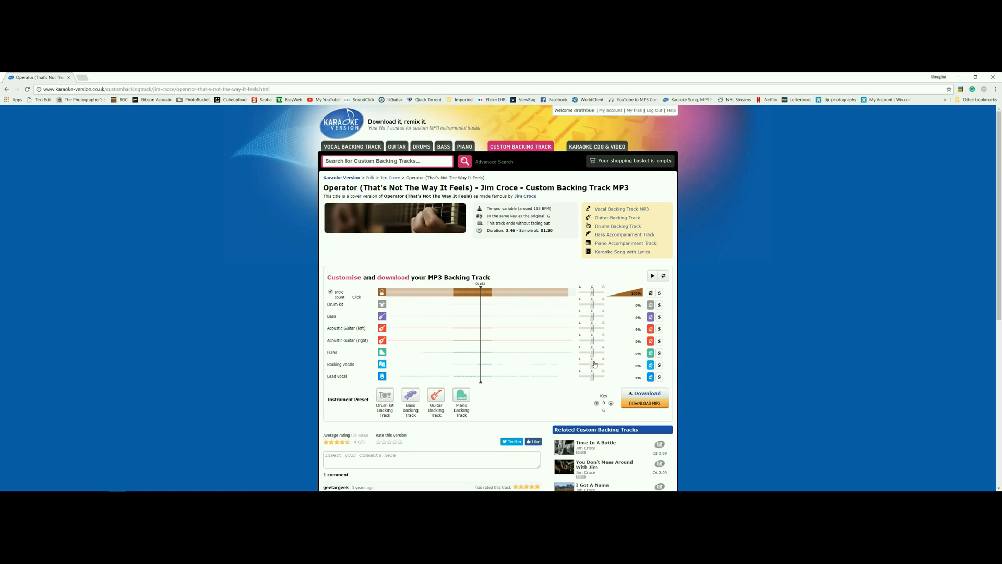
click(651, 305)
click(650, 292)
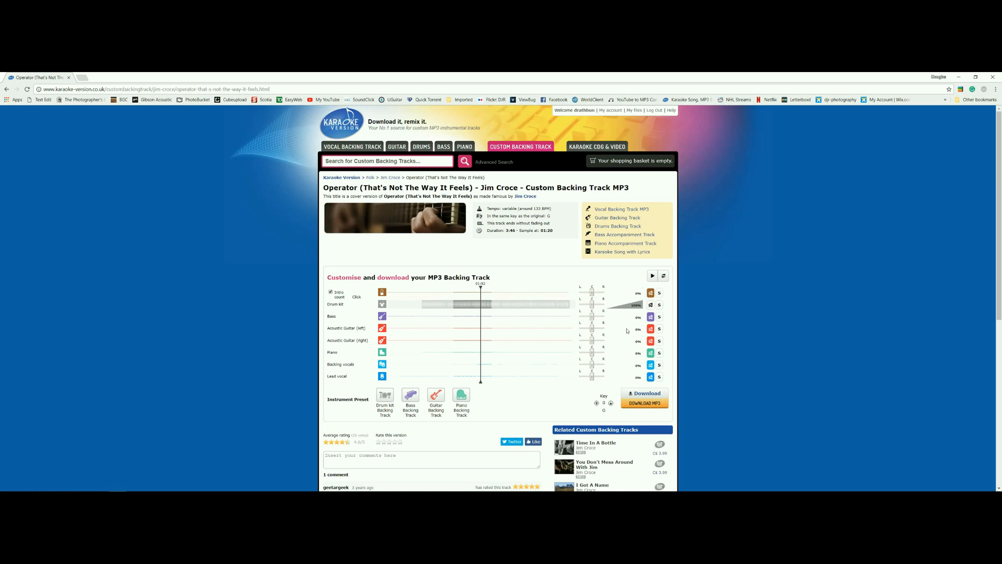
click(651, 305)
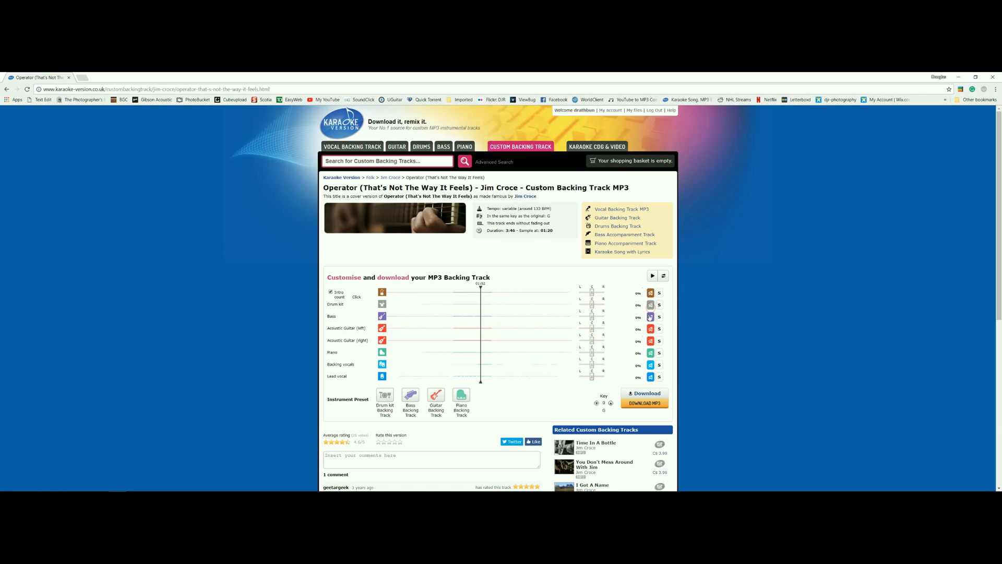
click(651, 317)
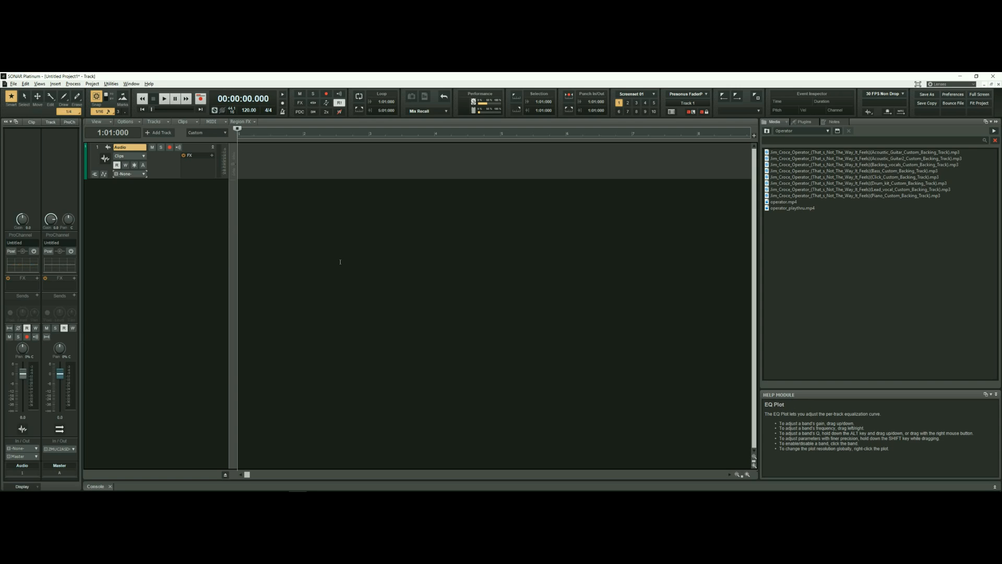
- In SONAR Platinum, collapse the Help Module and import the Acoustic_Guitar, Acoustic_Guitar2 and Backing_vocals MP3s onto separate tracks near measure 2
click(996, 395)
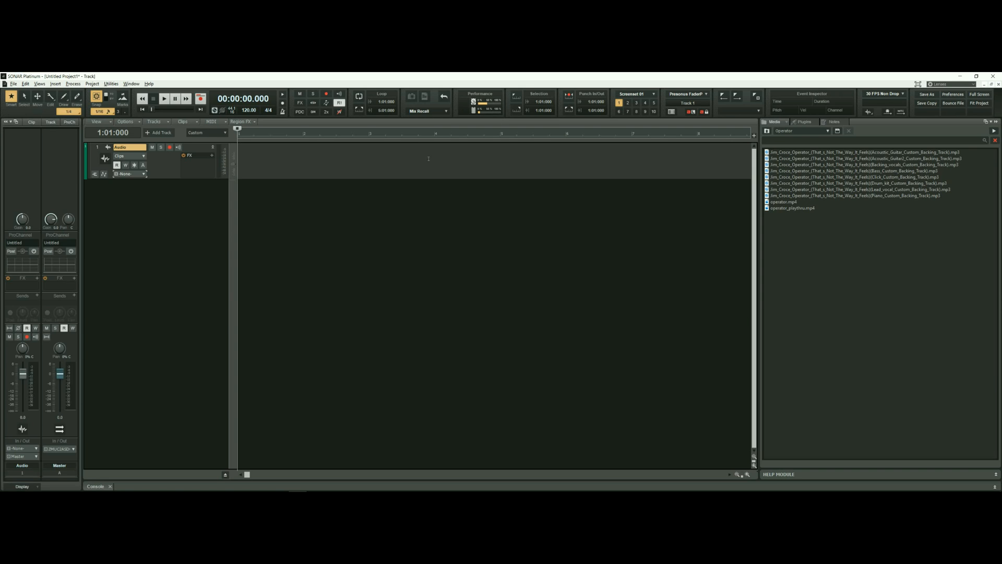
drag(822, 152, 289, 150)
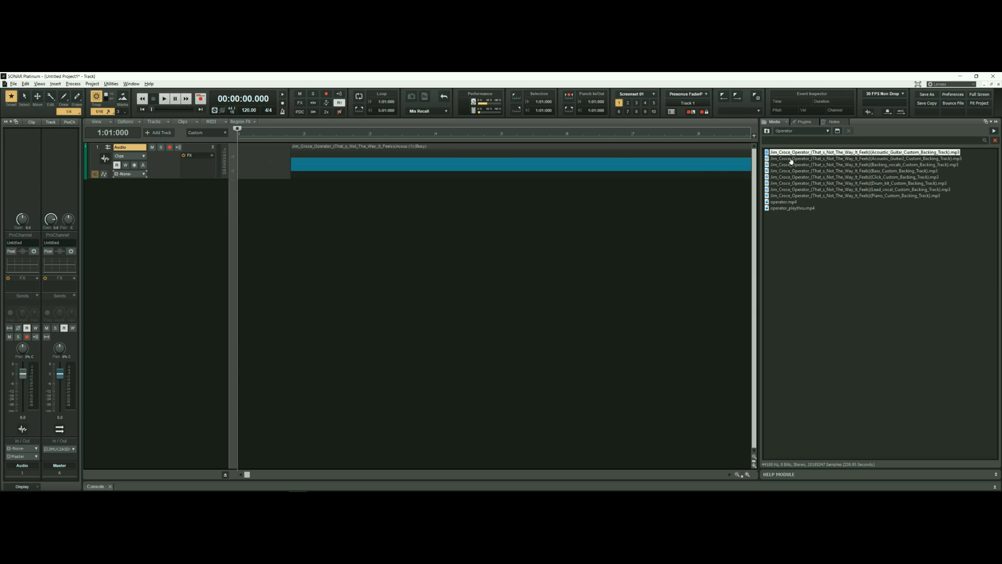
drag(792, 161, 286, 215)
drag(804, 164, 321, 233)
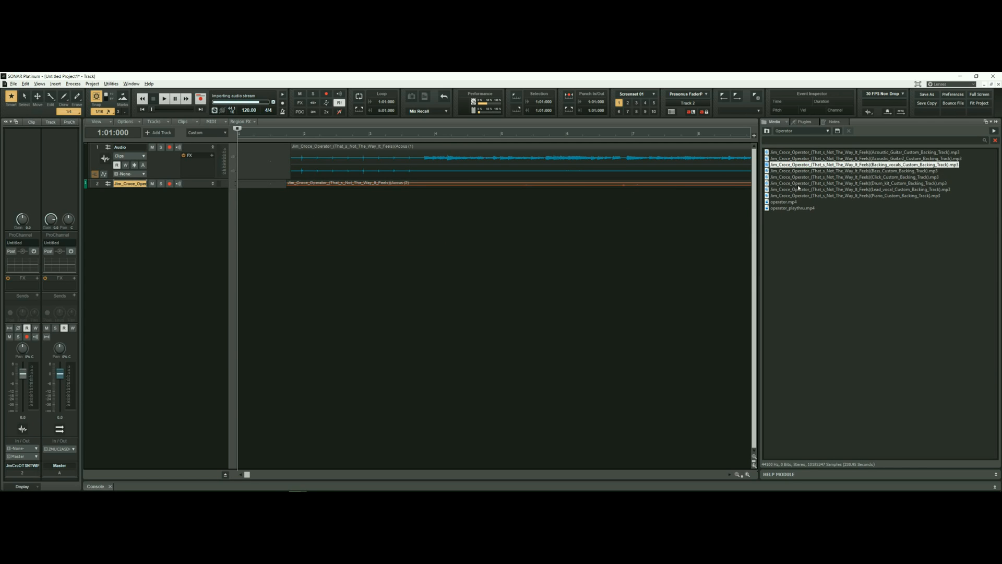
- Import the Bass, Click, Drum_kit, Lead_vocal and Piano MP3s of Operator onto new separate tracks near measure 2
drag(808, 171, 331, 239)
drag(772, 178, 277, 246)
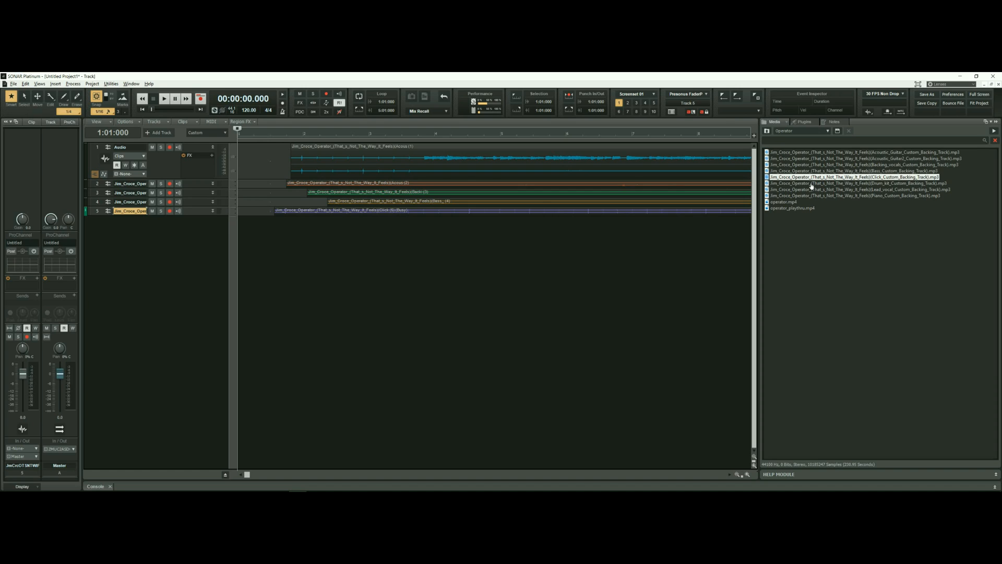
drag(812, 185, 287, 247)
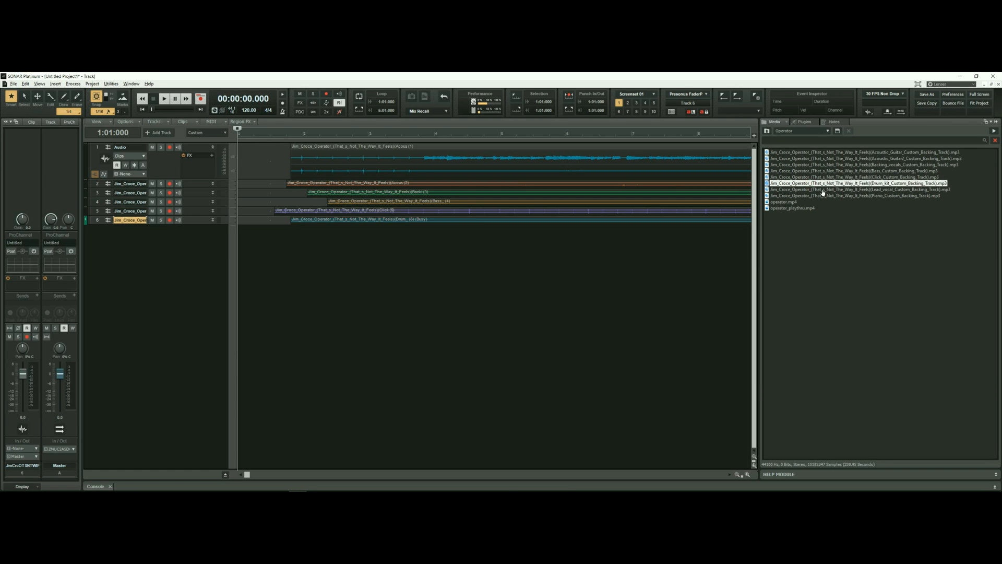
drag(824, 192, 406, 258)
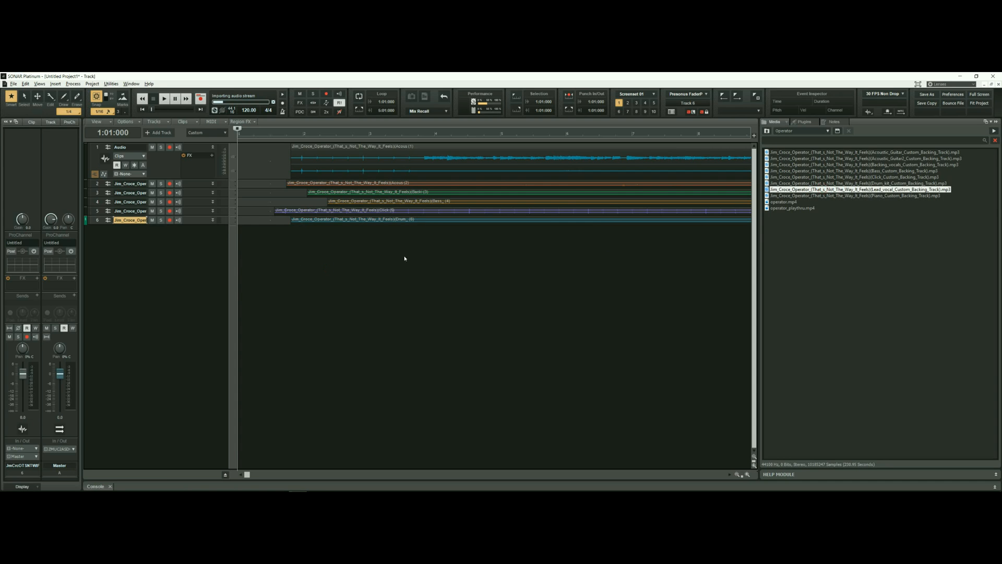
drag(790, 197, 276, 265)
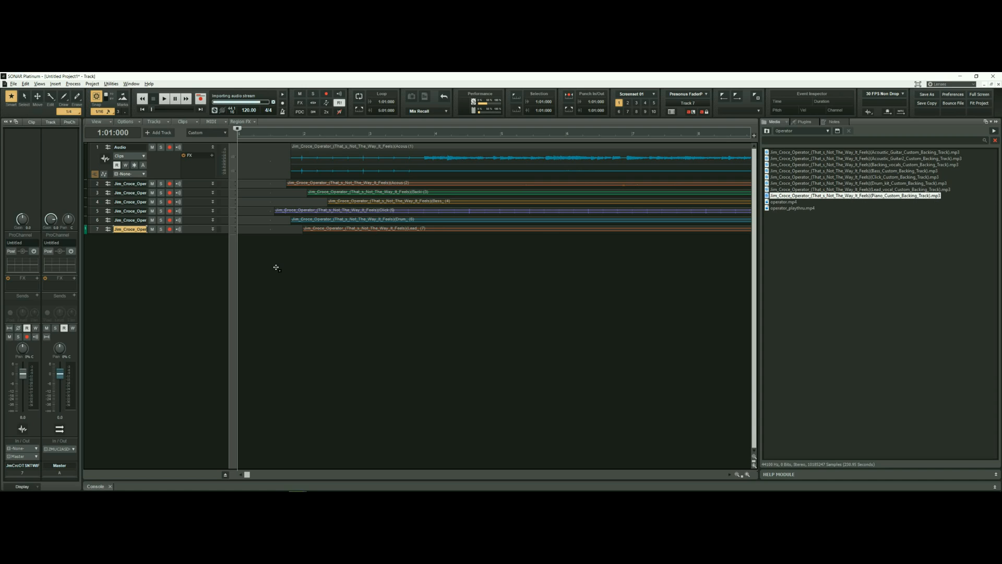
- Align all eight imported Operator clips to the start of measure 1 with the Move tool and collapse the media browser
key(t)
click(343, 160)
drag(374, 161, 272, 187)
drag(343, 193, 273, 193)
drag(344, 202, 260, 222)
drag(324, 230, 253, 240)
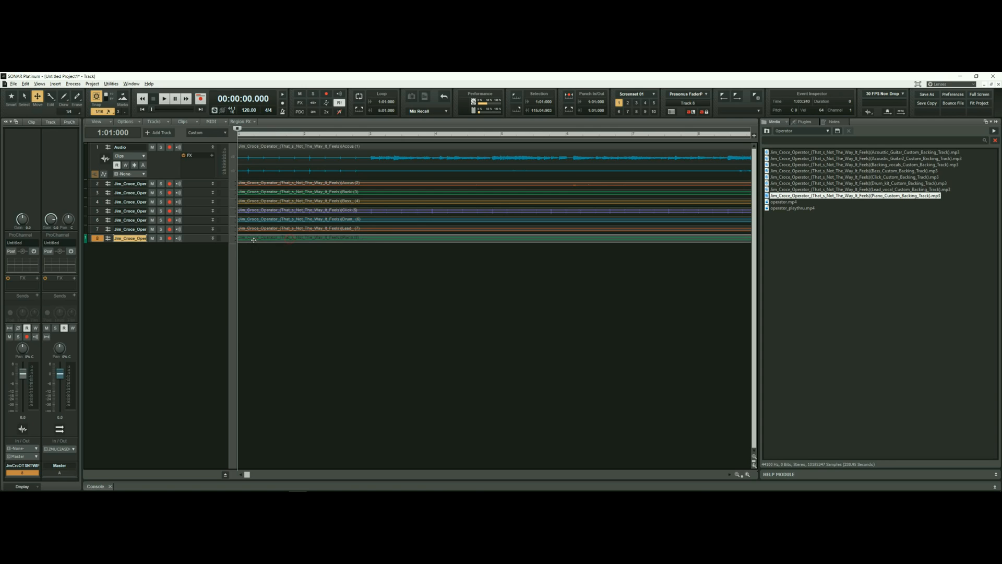
click(997, 123)
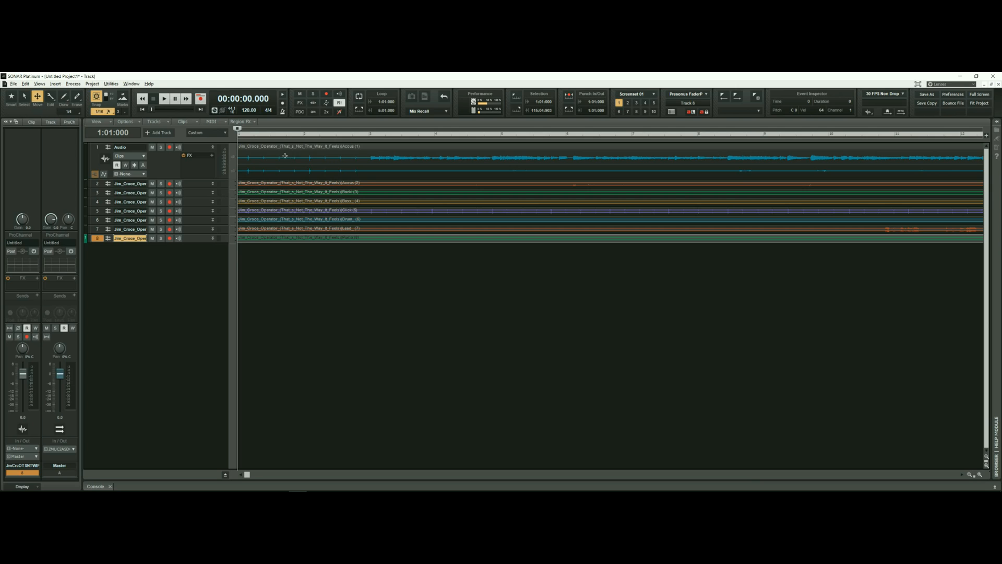
- Mute the click track and play the other imported tracks from about 2:04:720, stopping after a short listen
drag(238, 133, 366, 135)
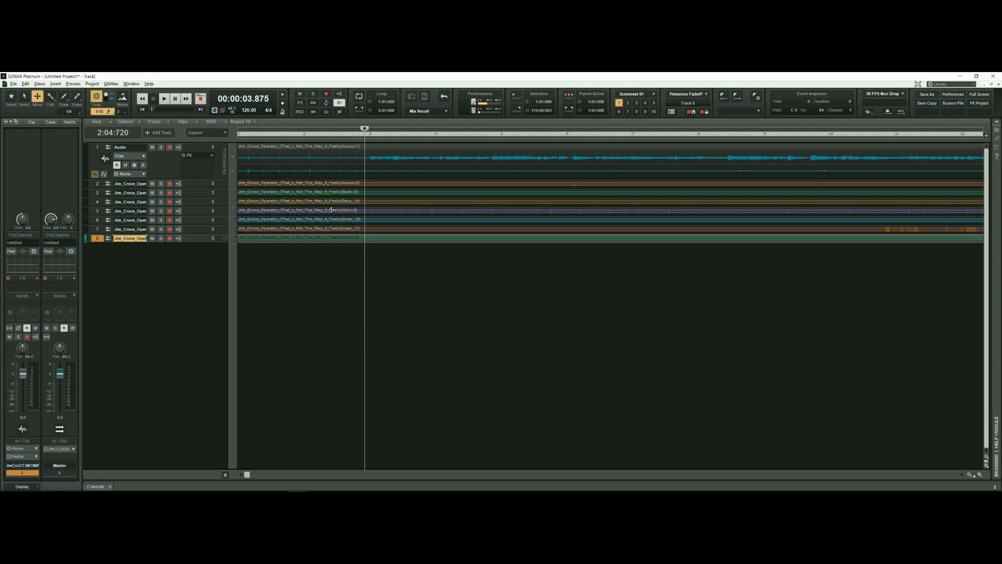
click(152, 211)
click(160, 100)
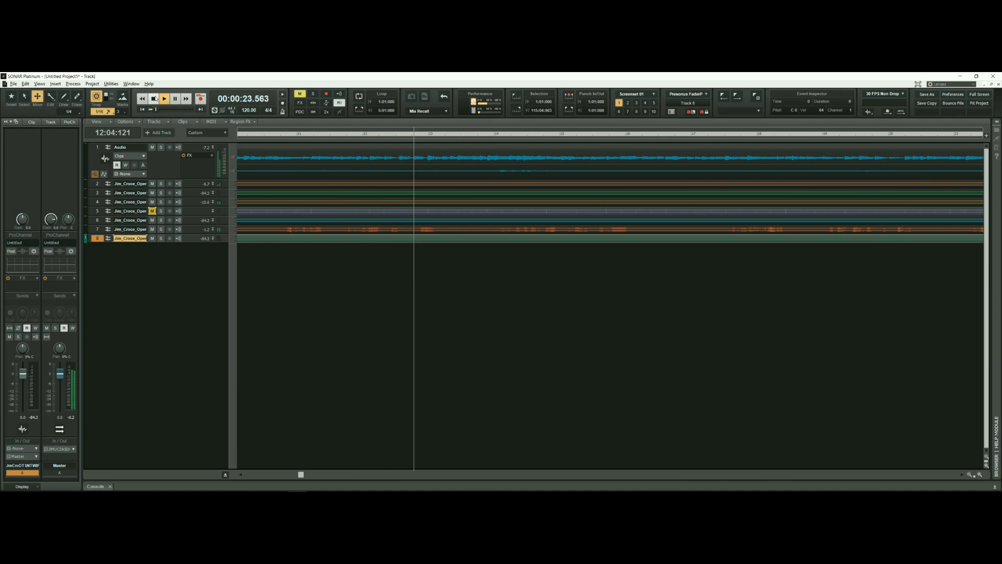
click(155, 99)
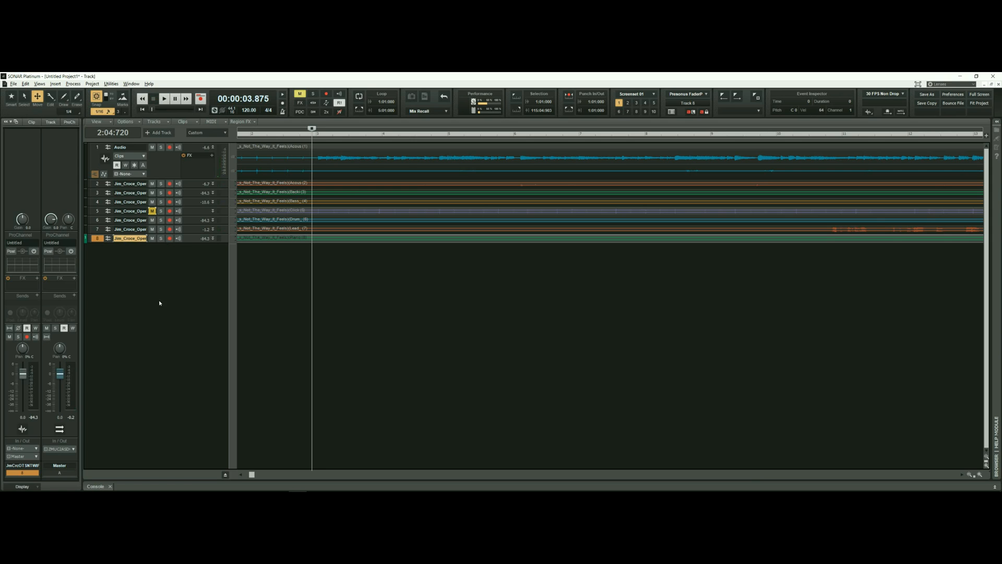
- Insert a new audio track below the imported tracks, name it Vocal and expand it
right_click(122, 279)
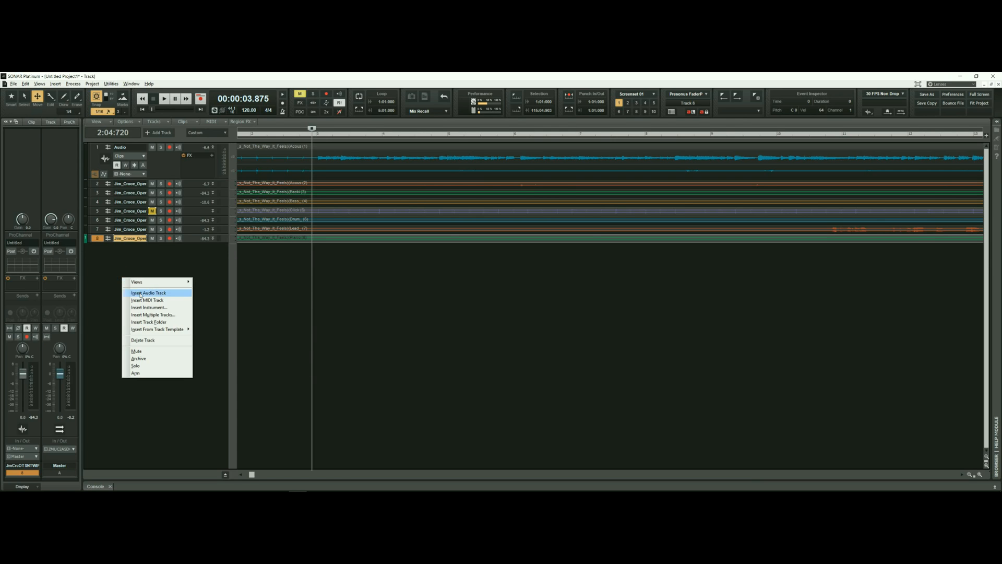
click(140, 293)
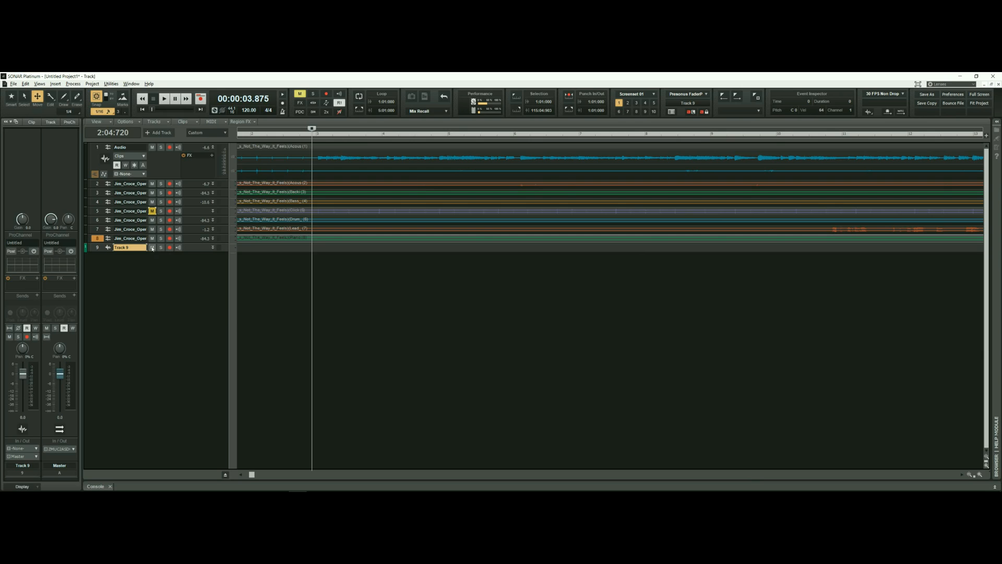
double_click(130, 248)
text(Vocal)
key(Return)
click(212, 248)
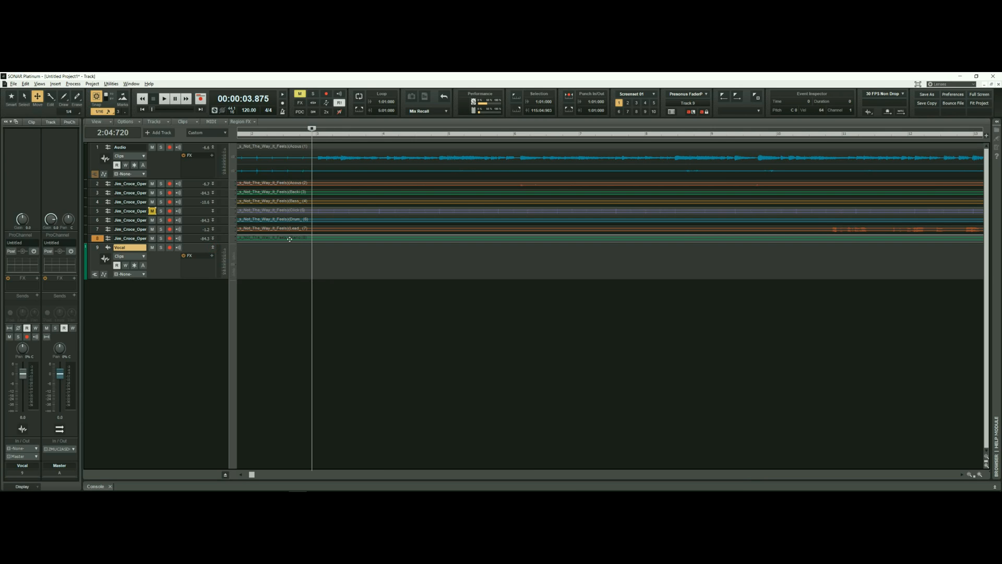
- Arm the Vocal track for recording from the project start, with the original lead vocal track muted
click(152, 229)
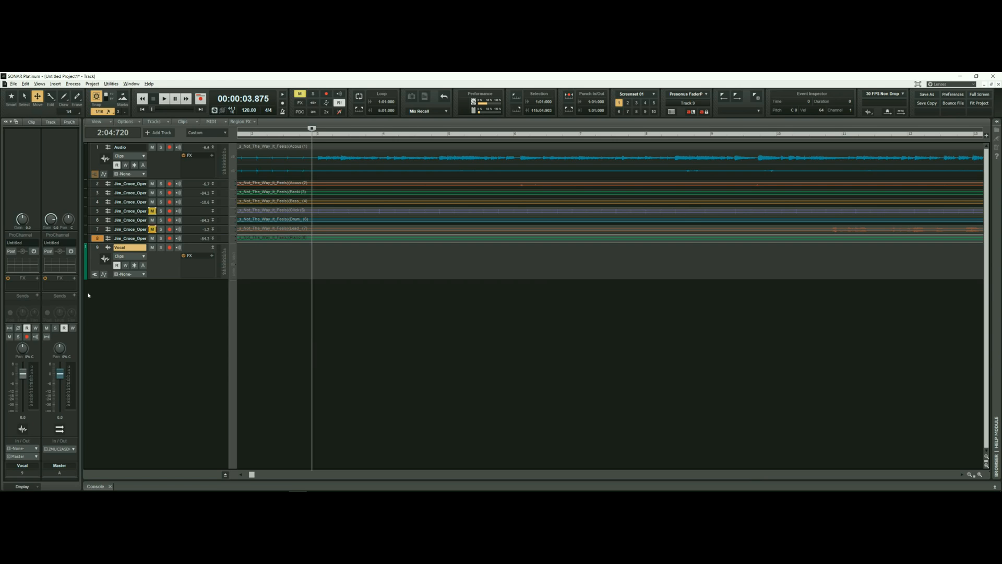
click(170, 247)
drag(312, 128, 232, 127)
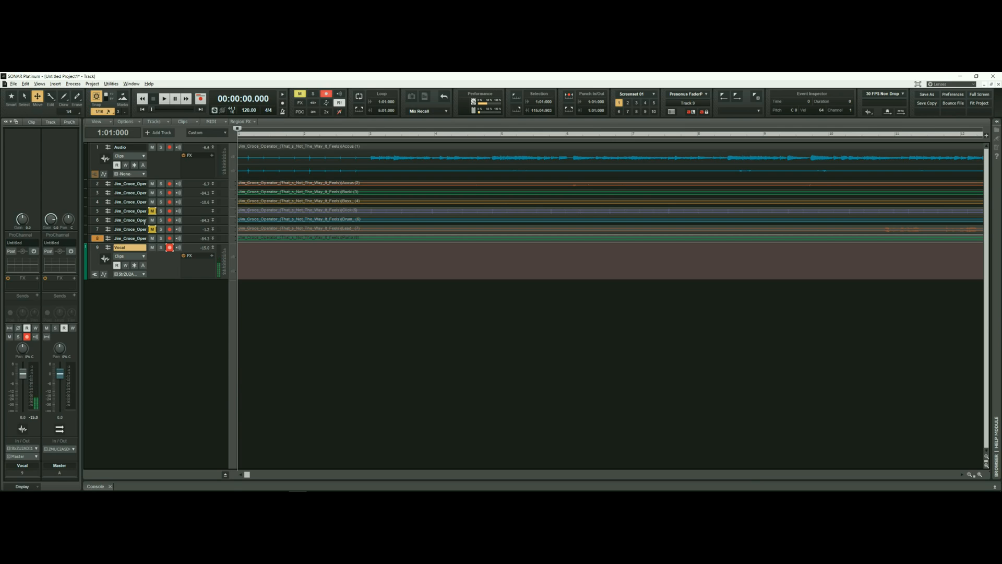
- Mute the second acoustic guitar, backing vocals and bass tracks
click(153, 185)
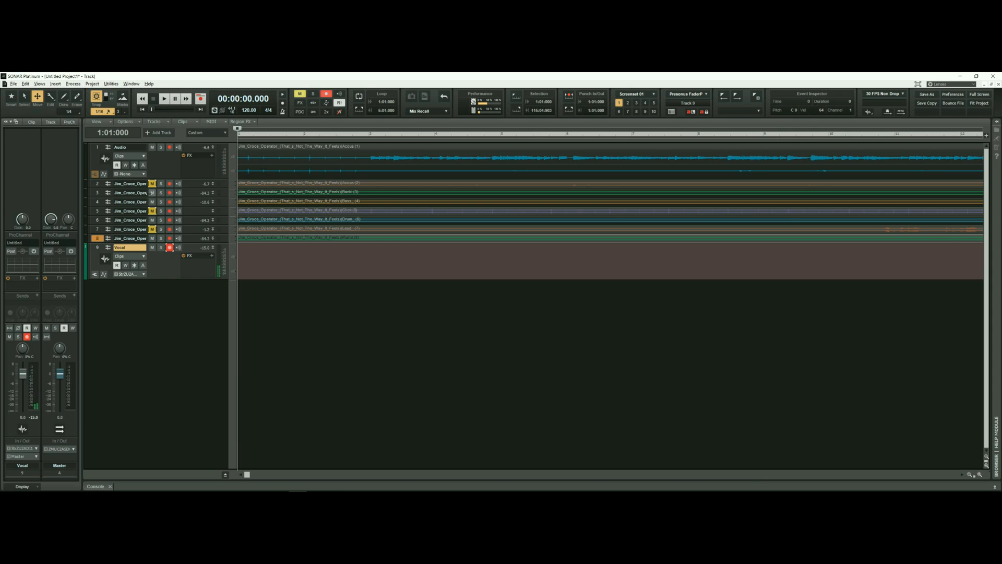
click(152, 192)
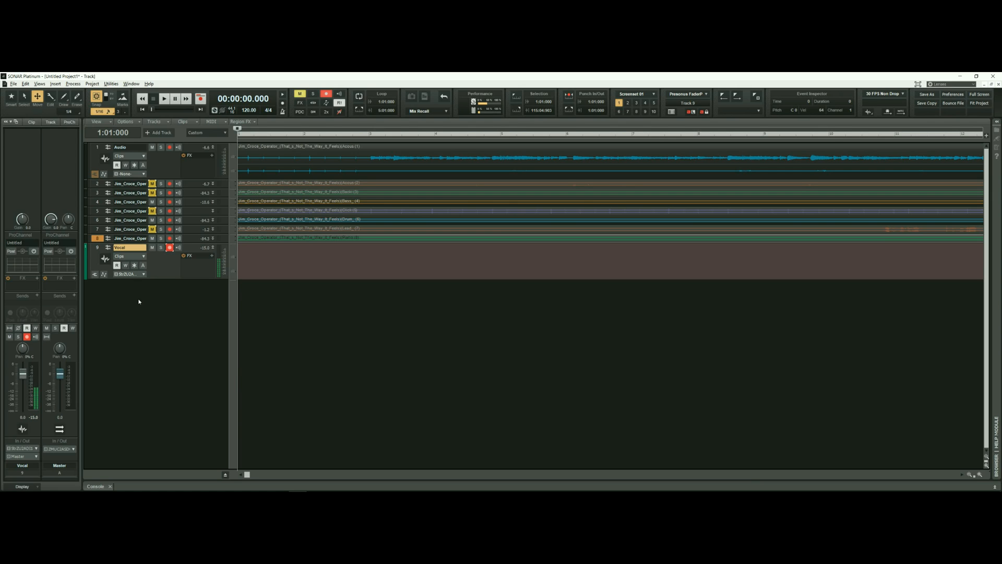
click(152, 201)
- Lower the lead vocal track's volume to about -7.8 and adjust its pan
click(98, 229)
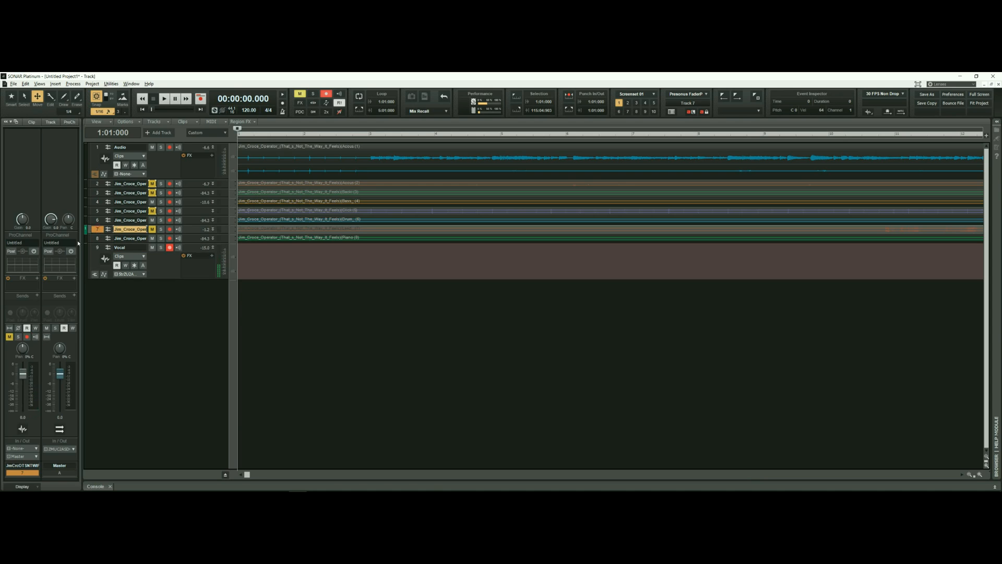
scroll(27, 378, down, 8)
scroll(24, 348, up, 10)
scroll(24, 347, down, 10)
- Close the untitled project without saving and open the Operator.cwp project
click(13, 83)
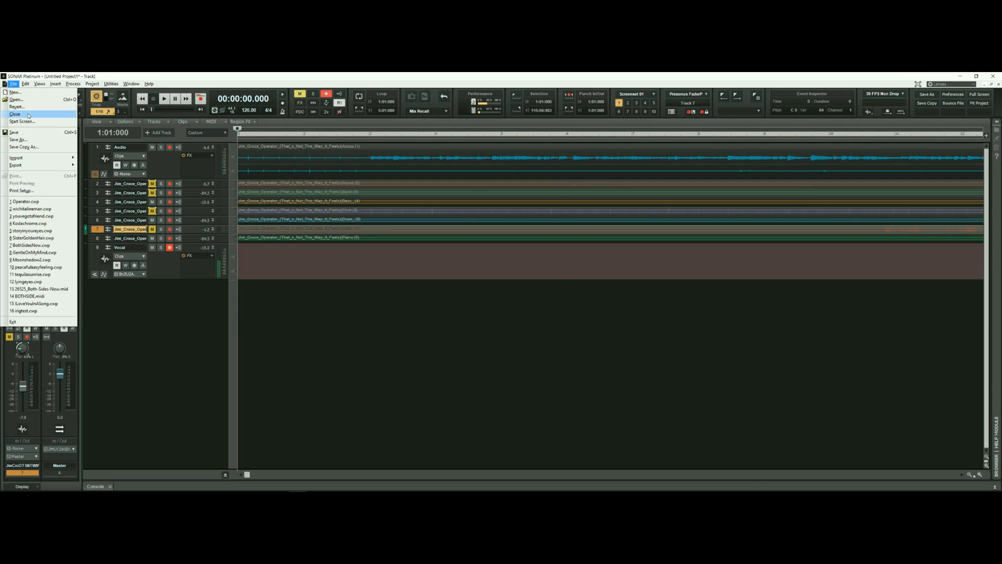
click(29, 115)
click(475, 301)
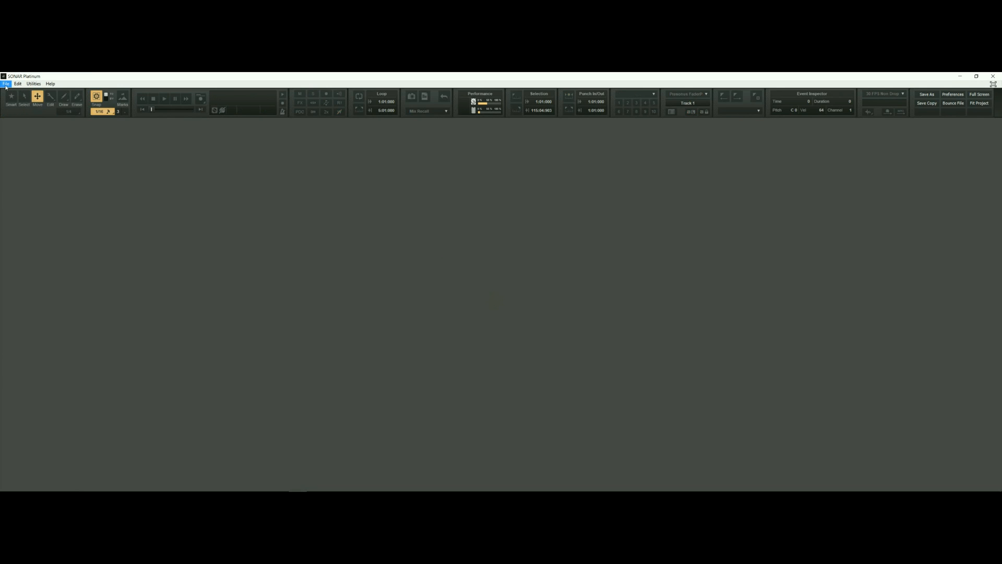
click(6, 84)
click(18, 119)
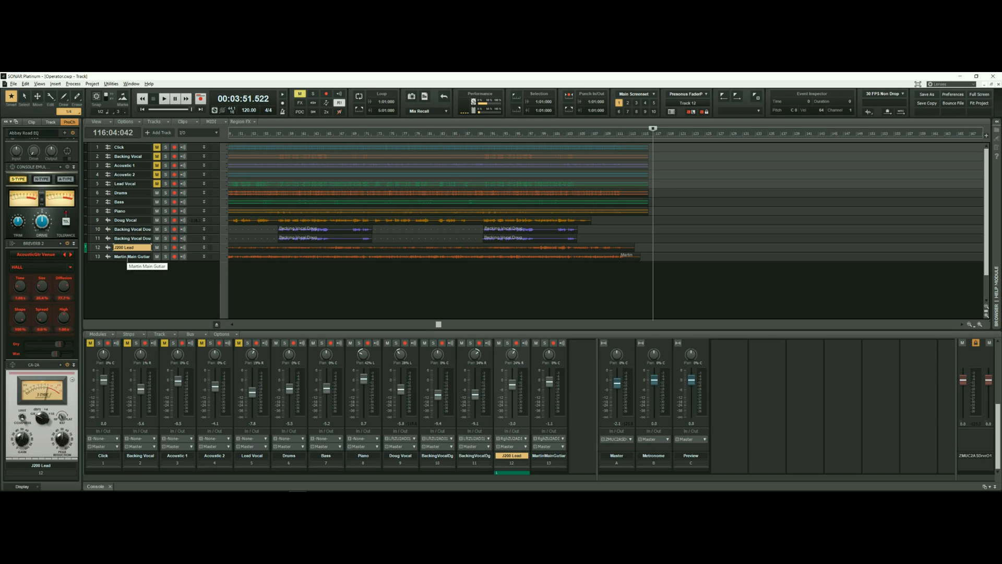
- Select the Drums and Piano tracks in turn and play the finished mix from about 2:04:159
click(99, 192)
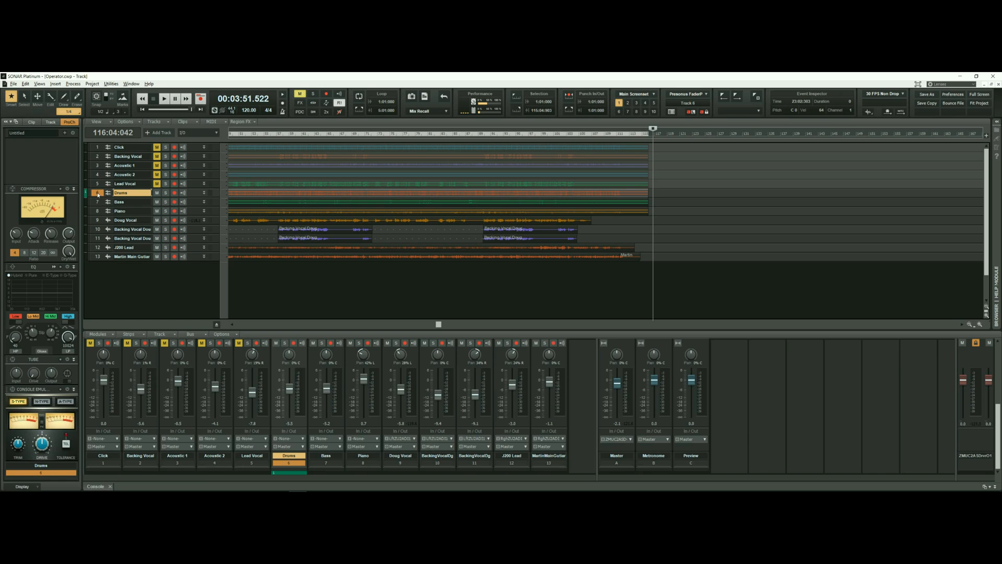
click(98, 212)
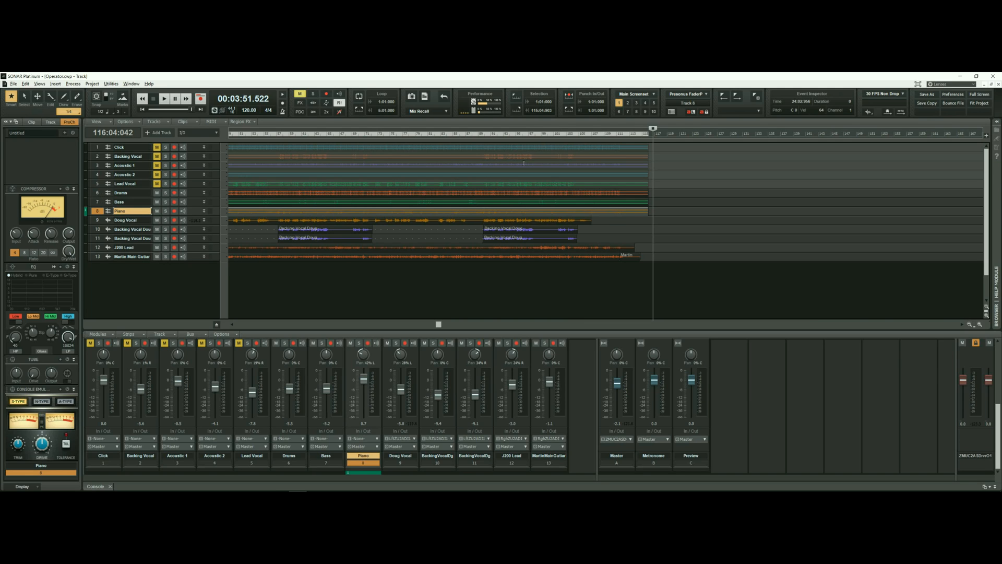
click(142, 109)
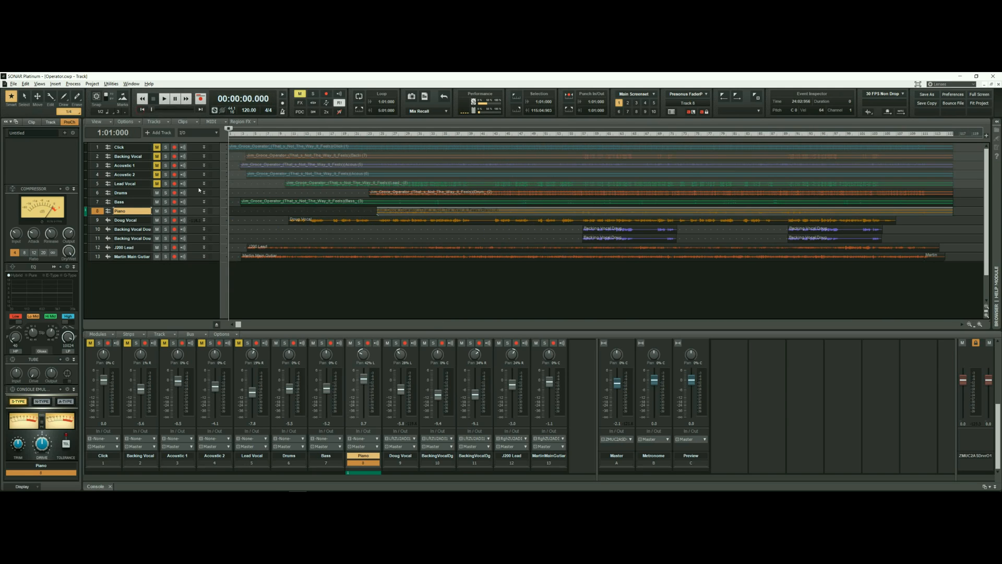
click(238, 272)
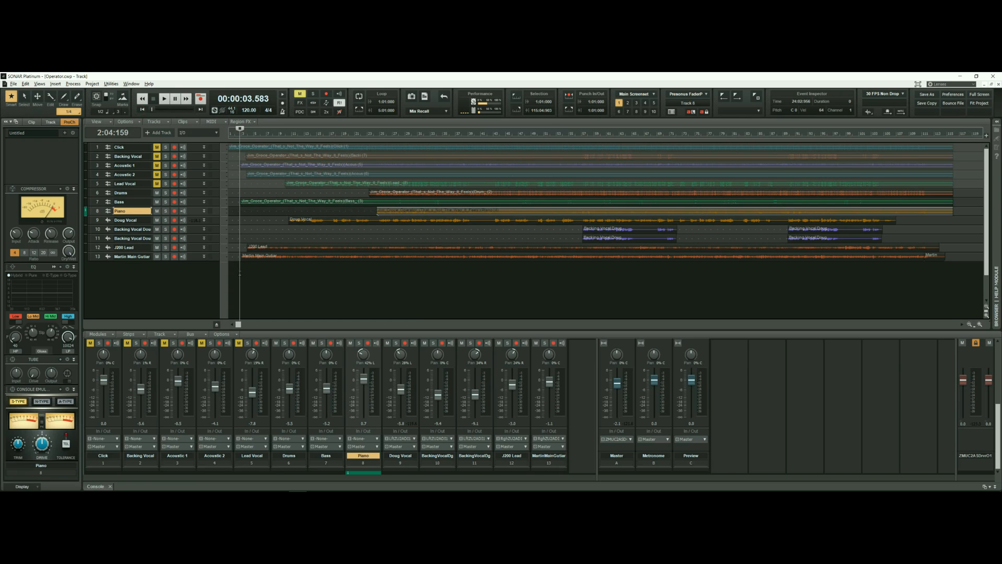
click(165, 99)
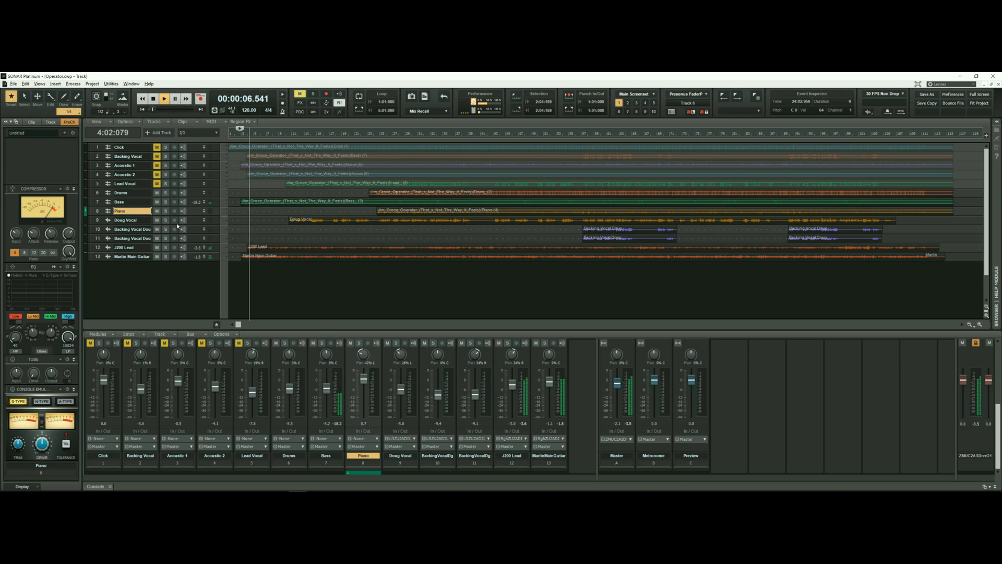
- During playback, solo the J200 Lead and Martin Main Guitar tracks together and individually, and clear both solos
click(165, 248)
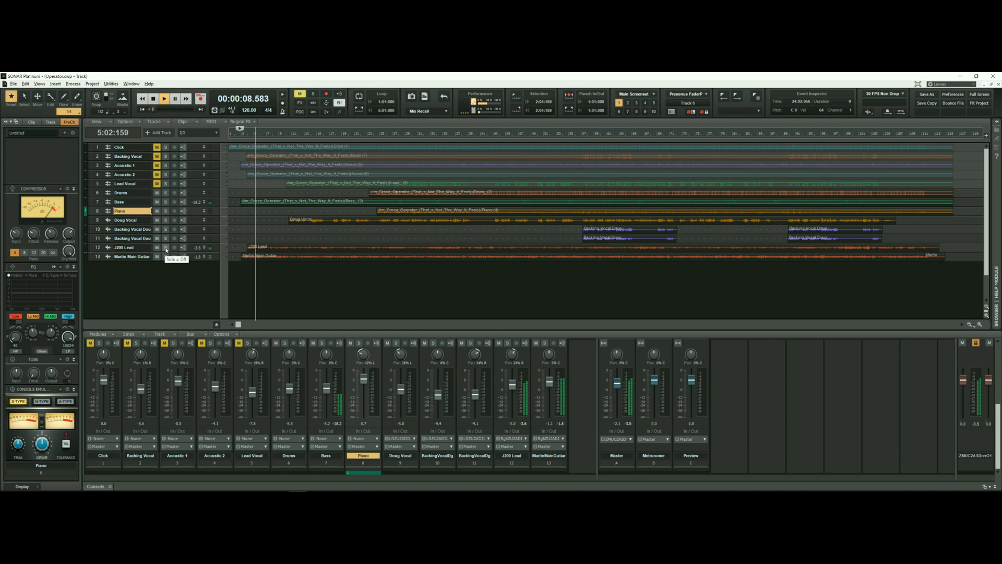
click(166, 256)
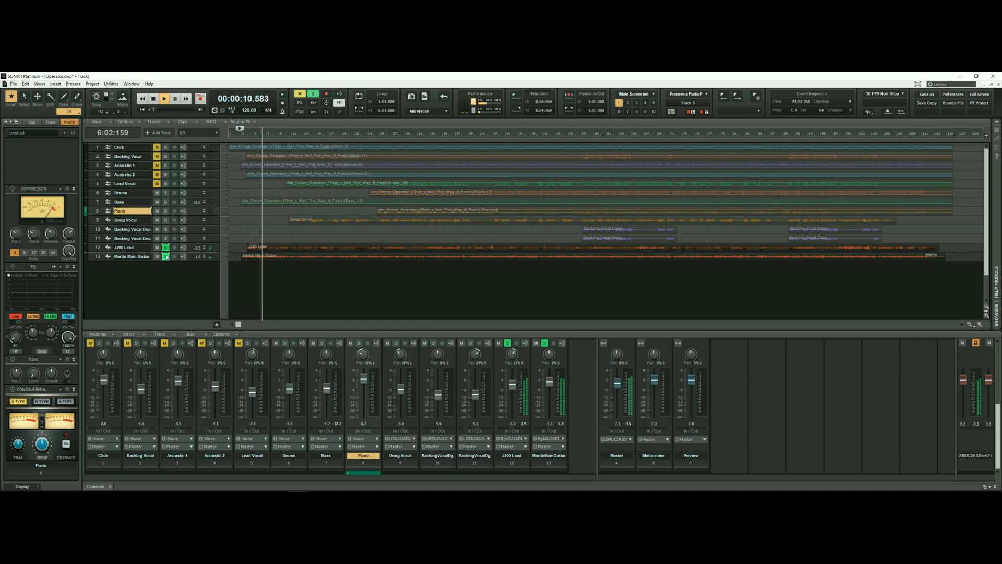
click(166, 256)
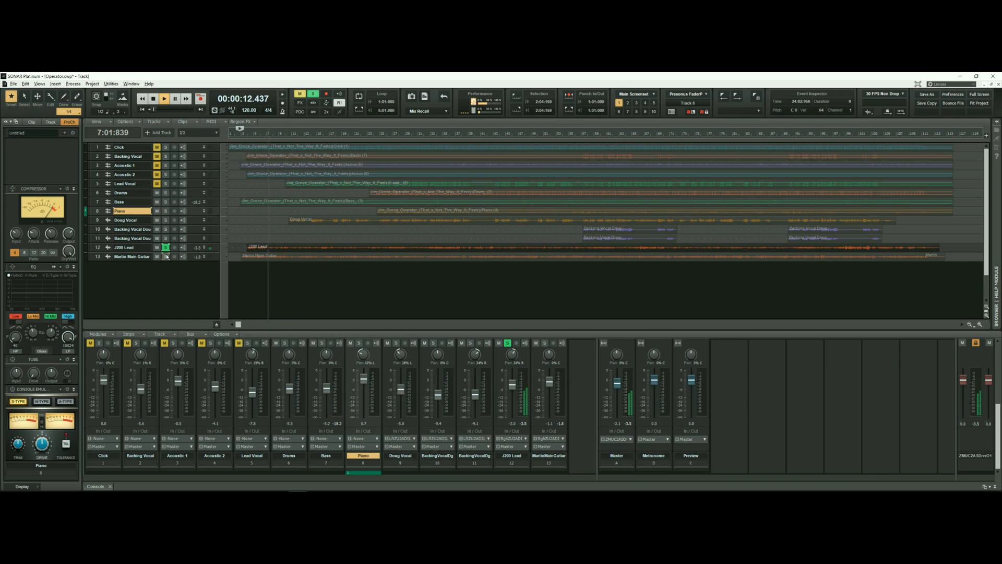
click(165, 247)
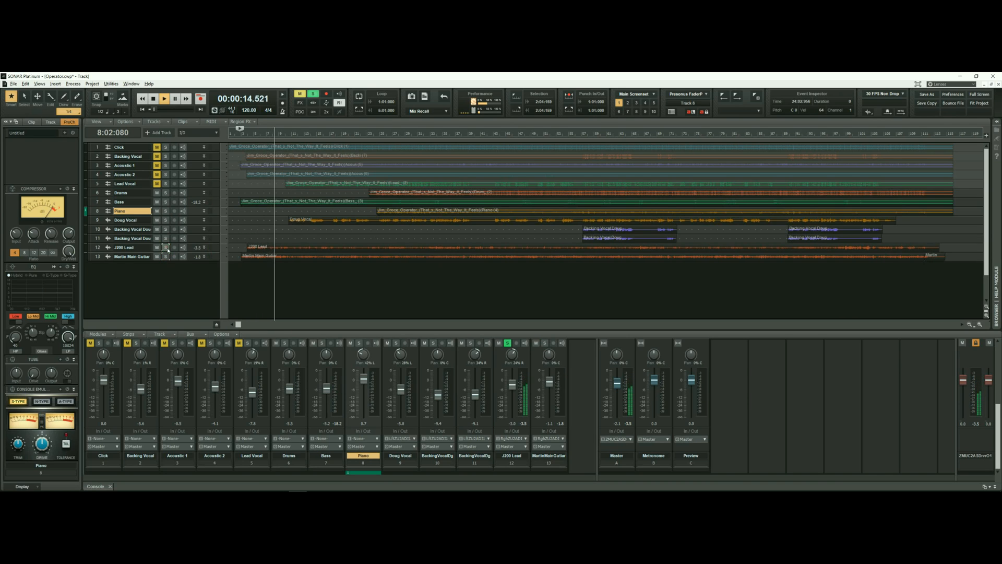
click(166, 256)
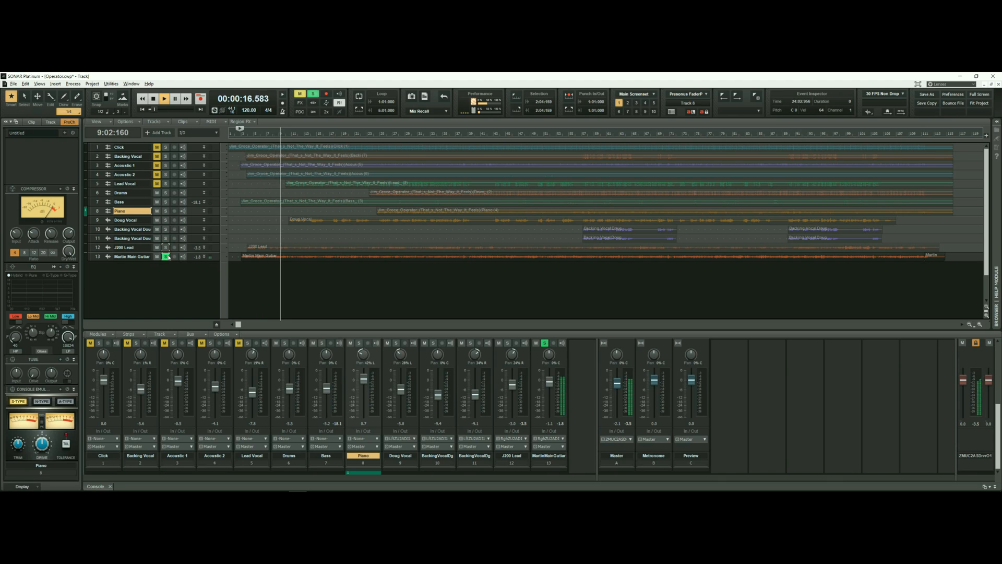
click(166, 256)
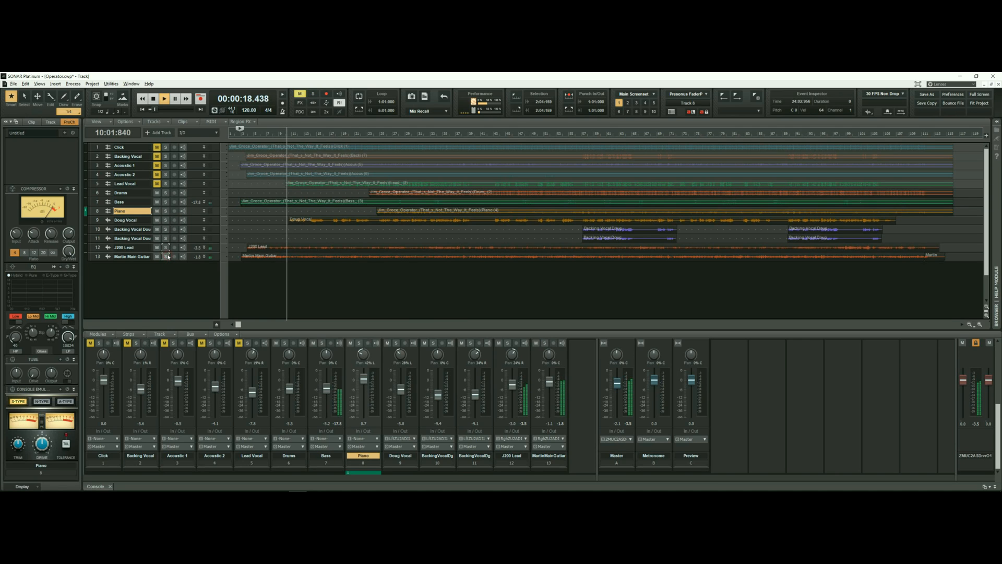
- Solo the recorded lead vocal on track 9 for a short listen, clear the solo and stop playback
click(166, 220)
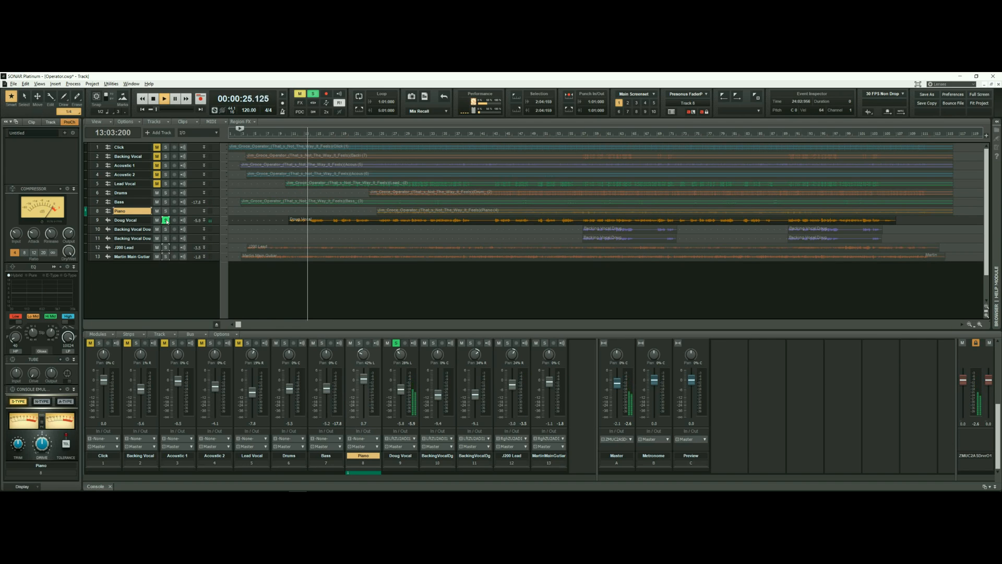
click(166, 219)
key(space)
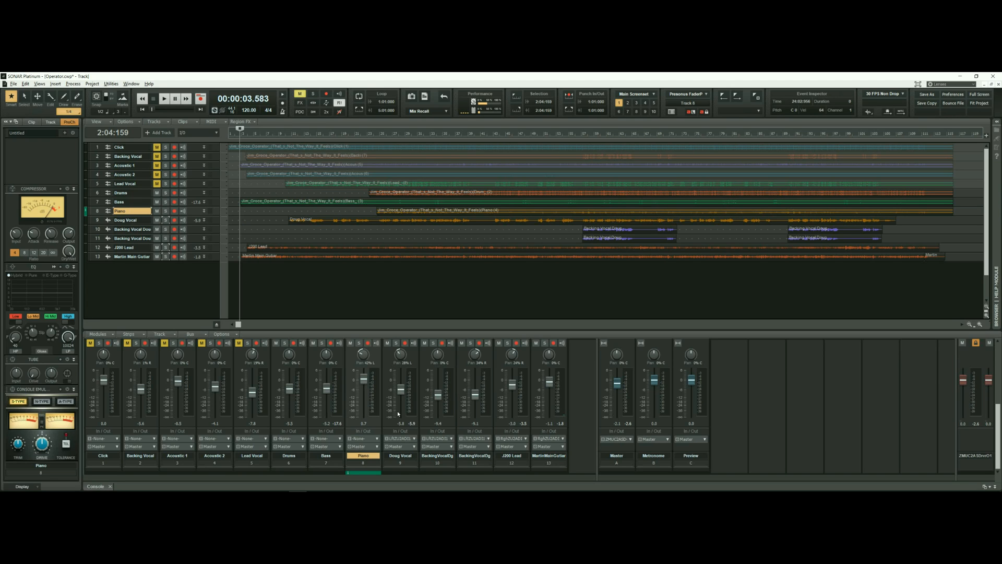
- Select tracks 6 to 13, from Drums through Martin Main Guitar, and open the audio export for them
click(96, 192)
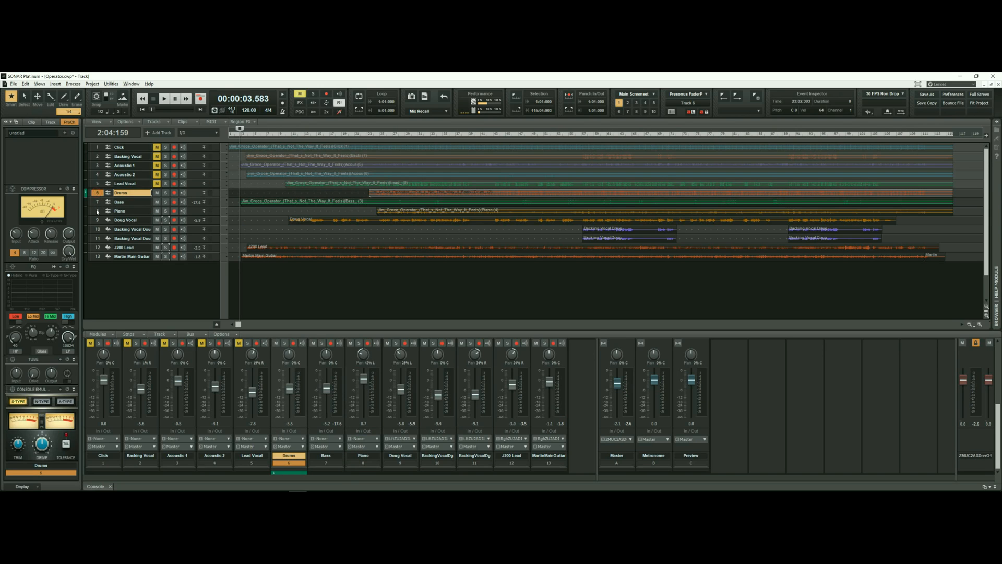
drag(95, 204, 98, 258)
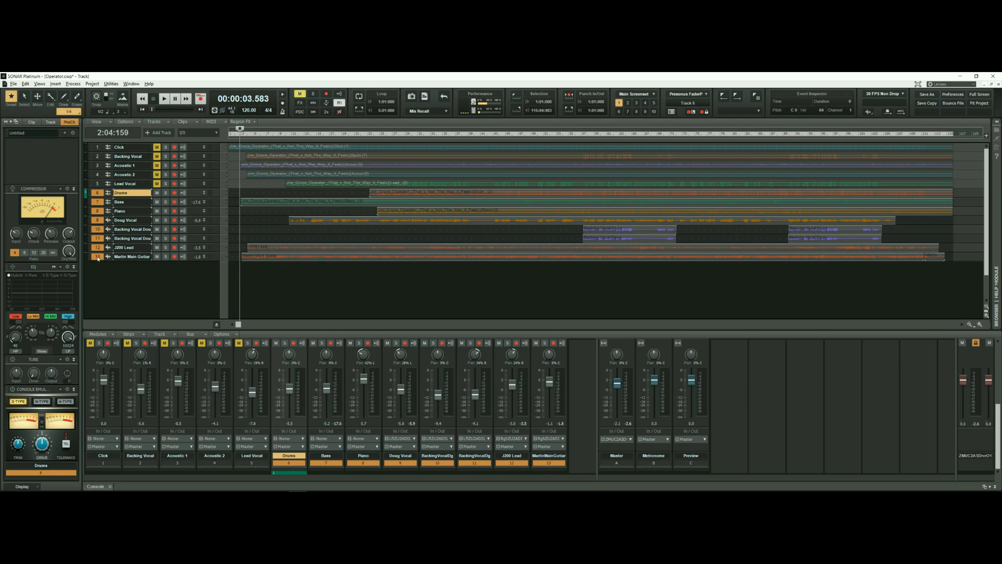
click(13, 84)
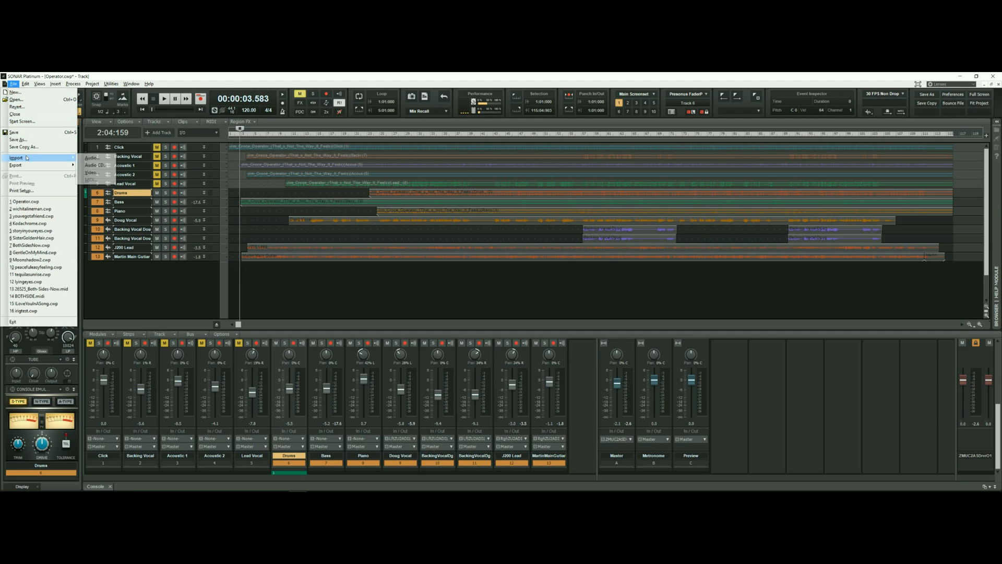
mouse_move(29, 165)
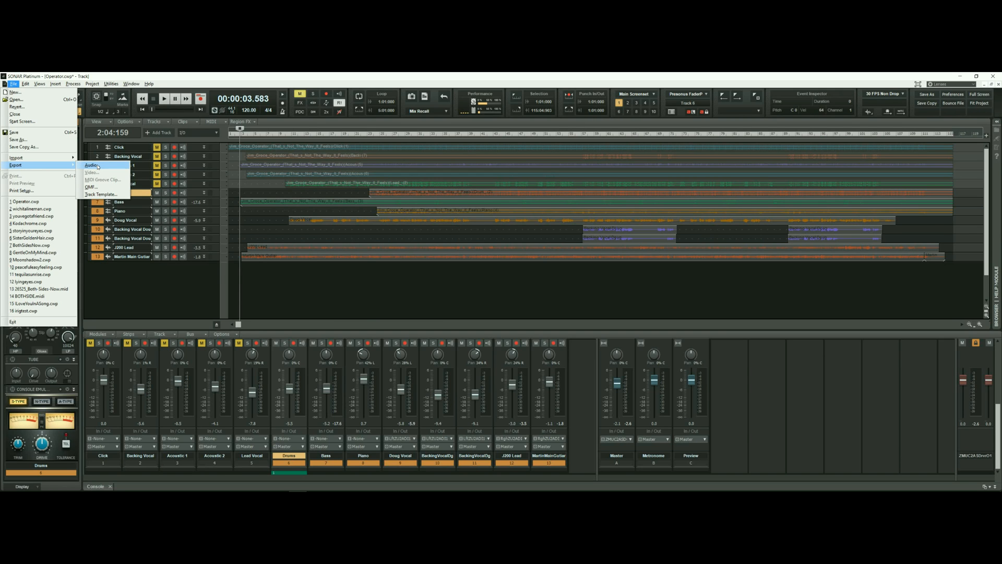
click(367, 271)
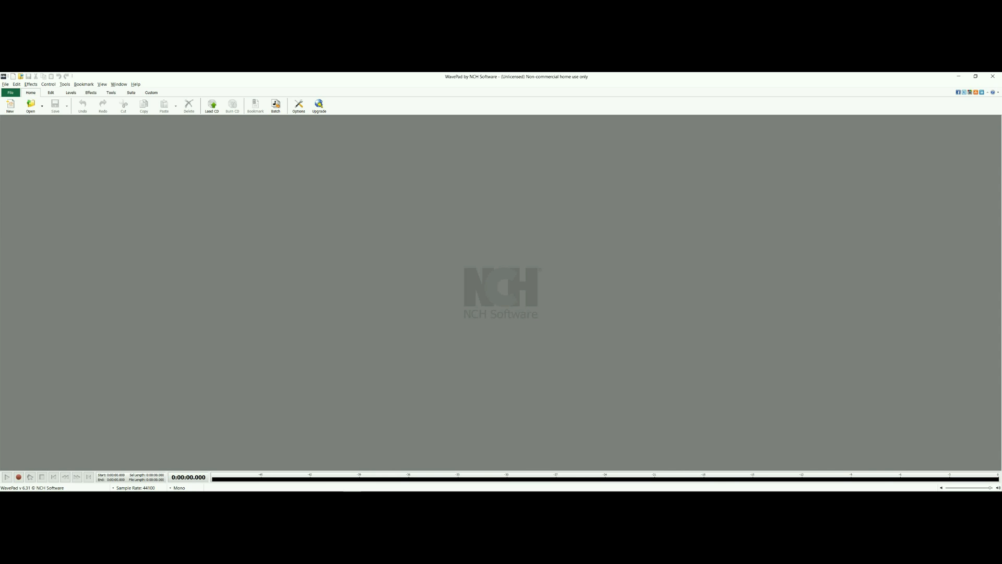
- Switch to WavePad, open the recently used operator.wav file and play its ending briefly
click(5, 85)
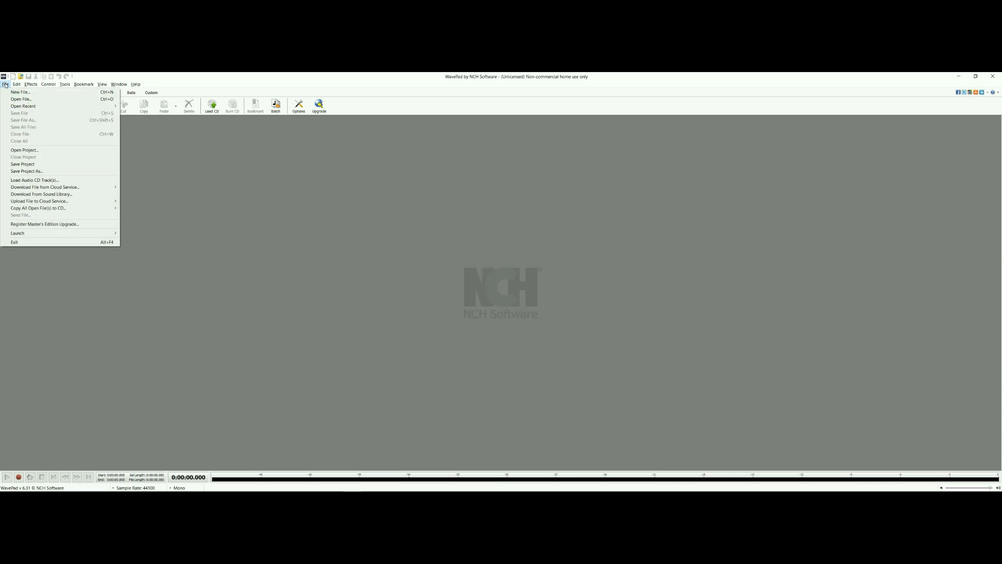
mouse_move(63, 106)
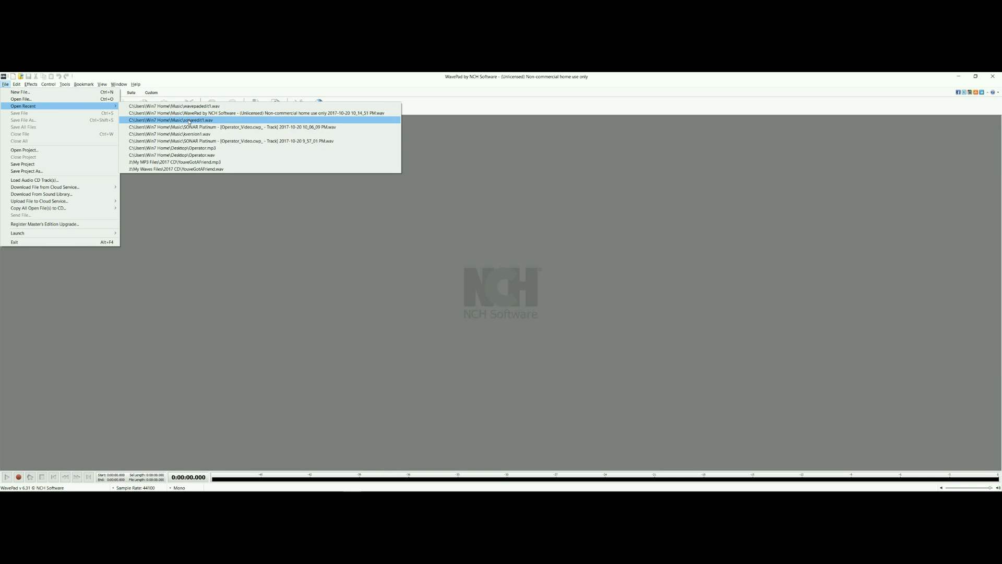
click(178, 148)
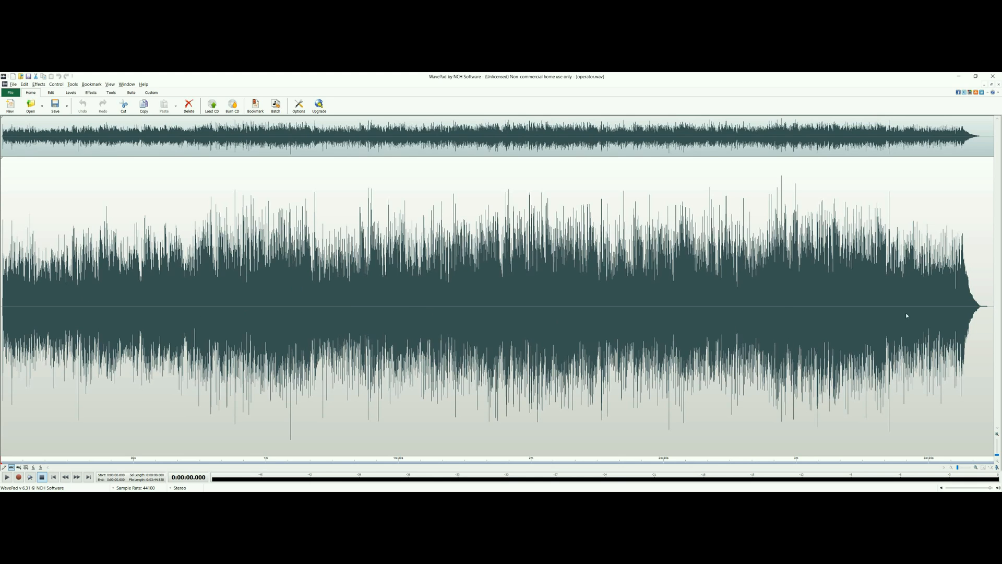
click(967, 310)
key(space)
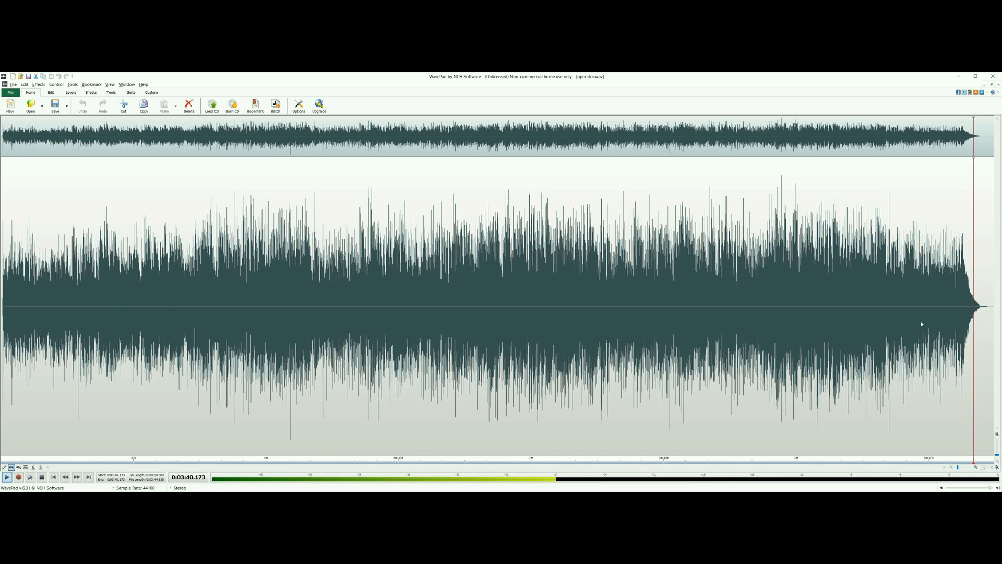
key(space)
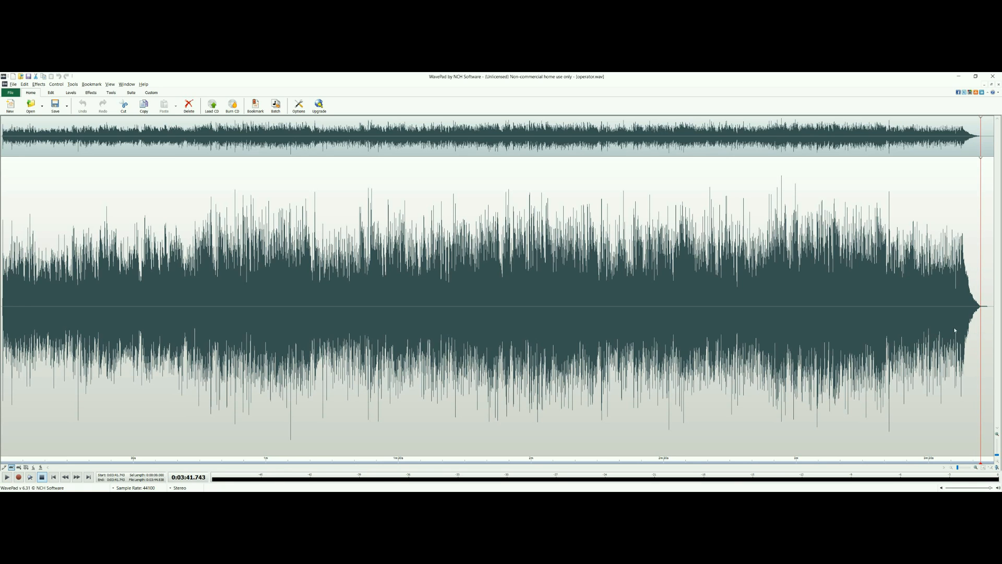
- Fade out the ending from about 0:03:37.782 to the end of the file and play the faded section
click(971, 314)
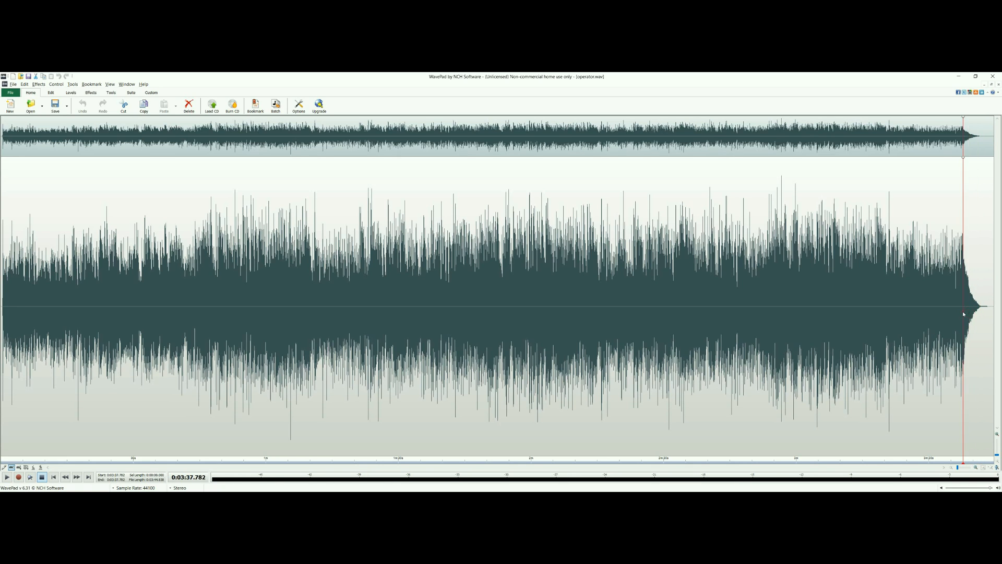
drag(964, 314, 999, 314)
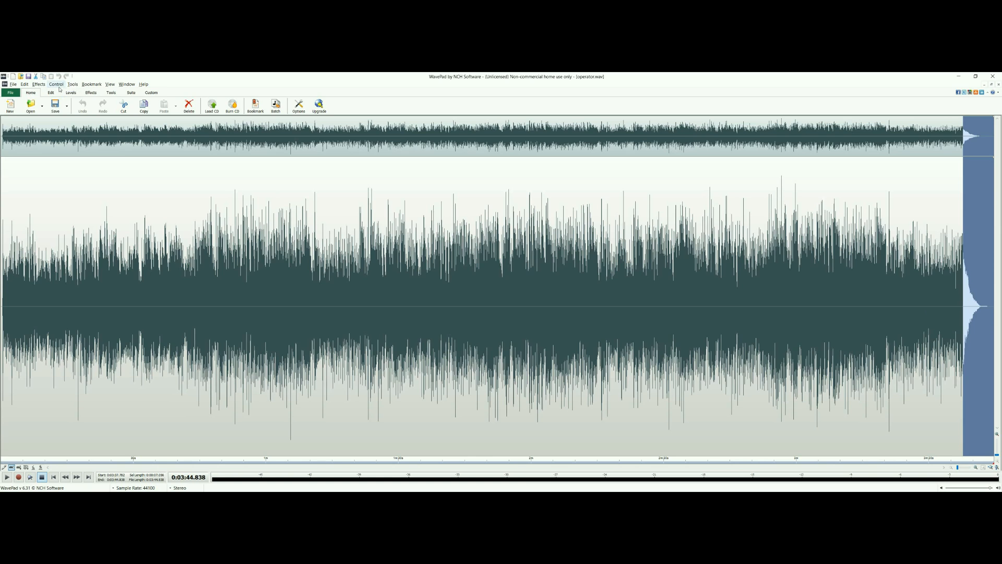
click(71, 93)
click(92, 110)
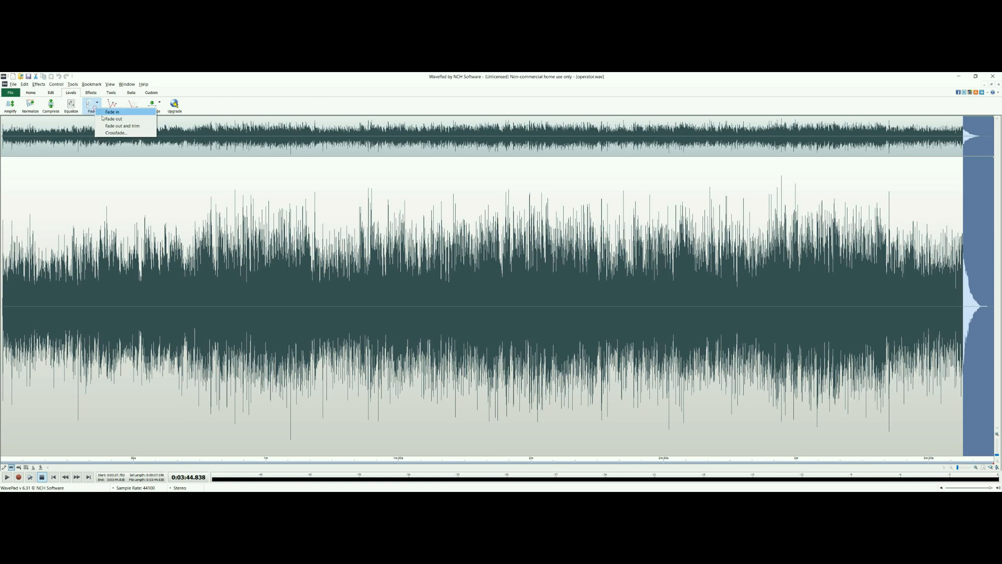
click(116, 119)
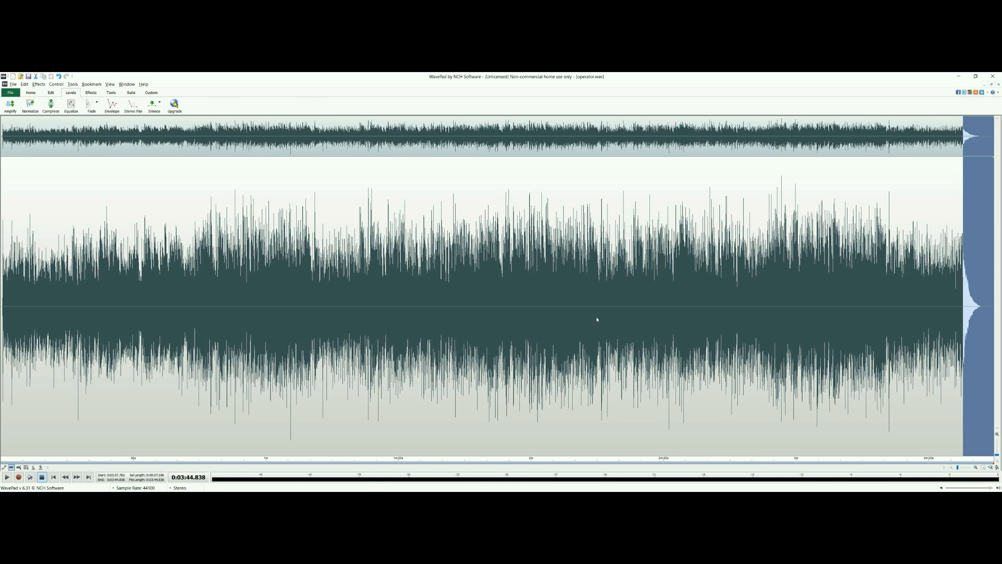
key(space)
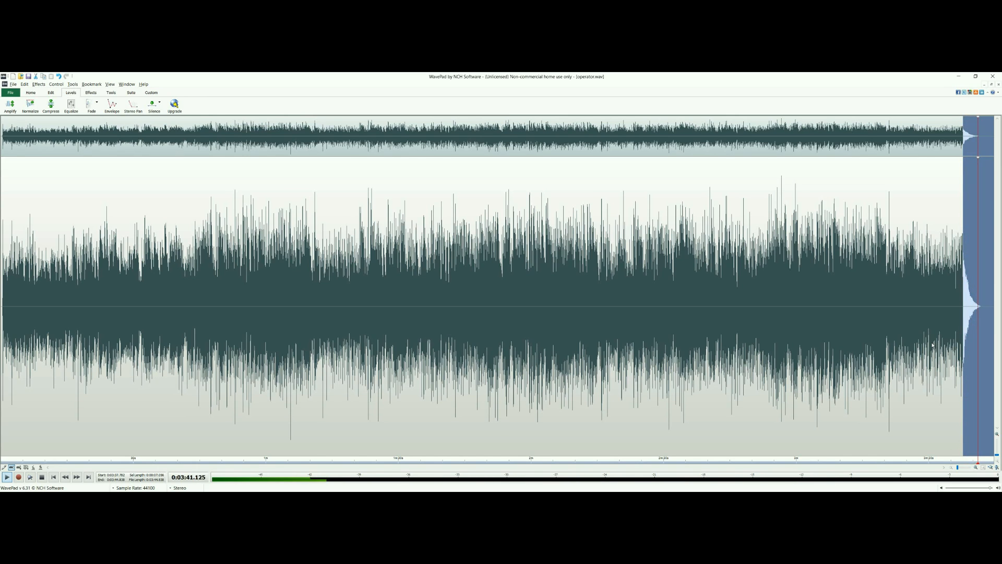
key(space)
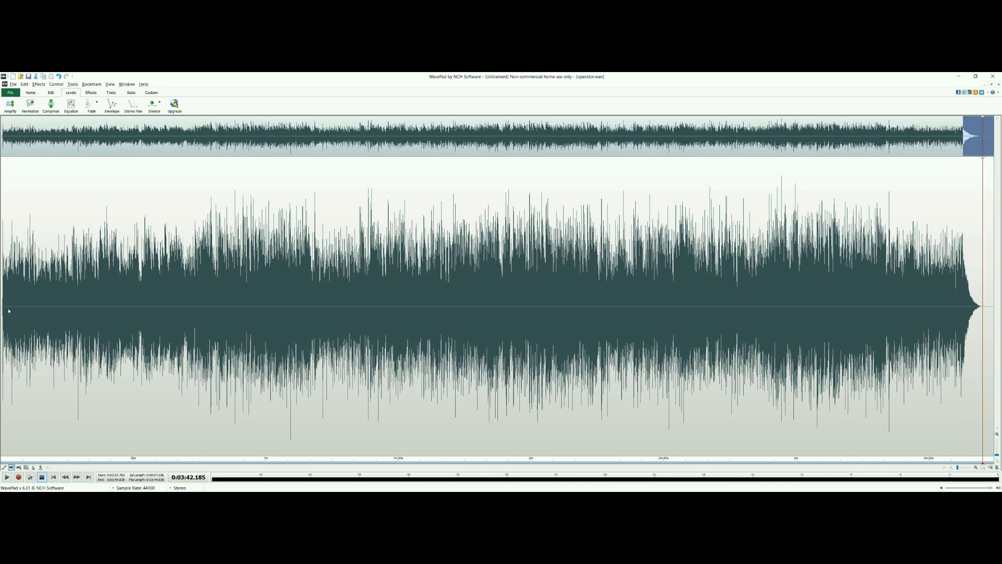
- Apply the Noise Gate preset of the Dynamic Range Compressor to the whole file and play a short stretch
drag(2, 311, 7, 311)
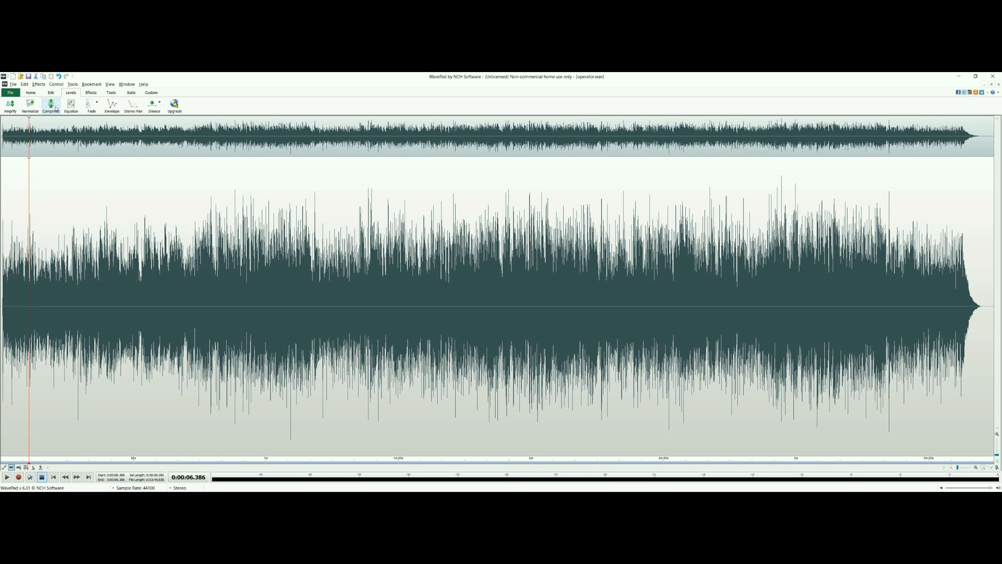
click(56, 108)
click(514, 322)
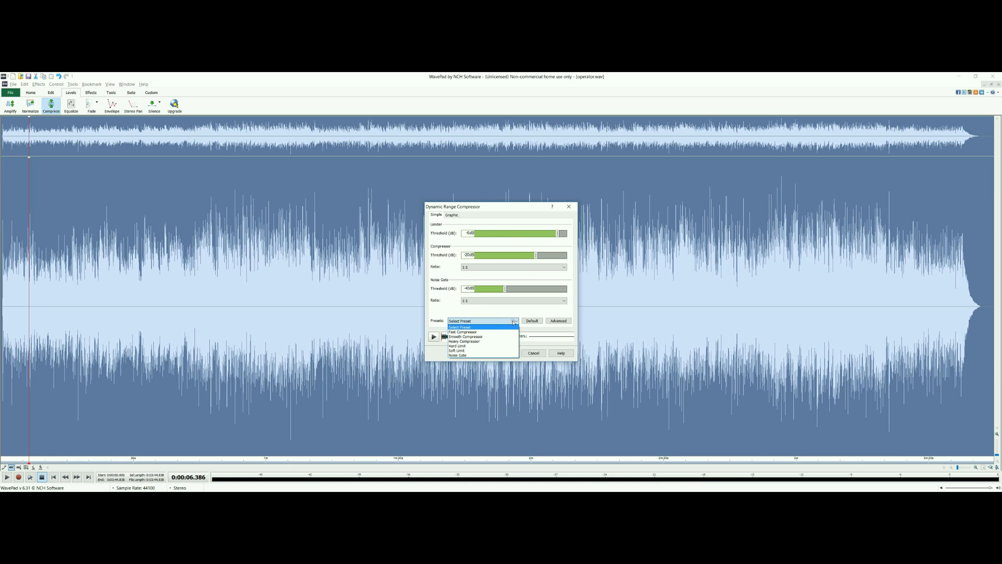
click(460, 354)
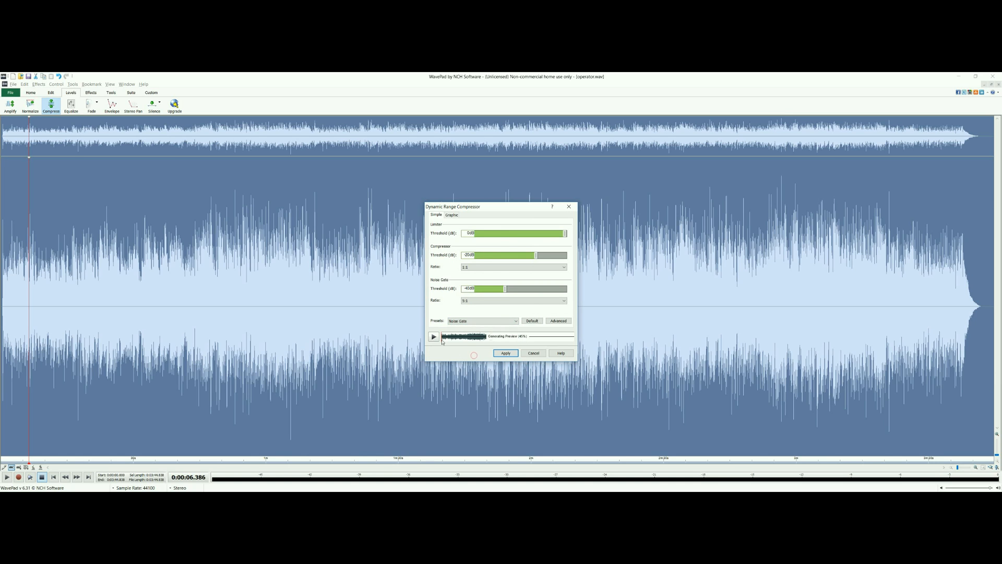
click(507, 354)
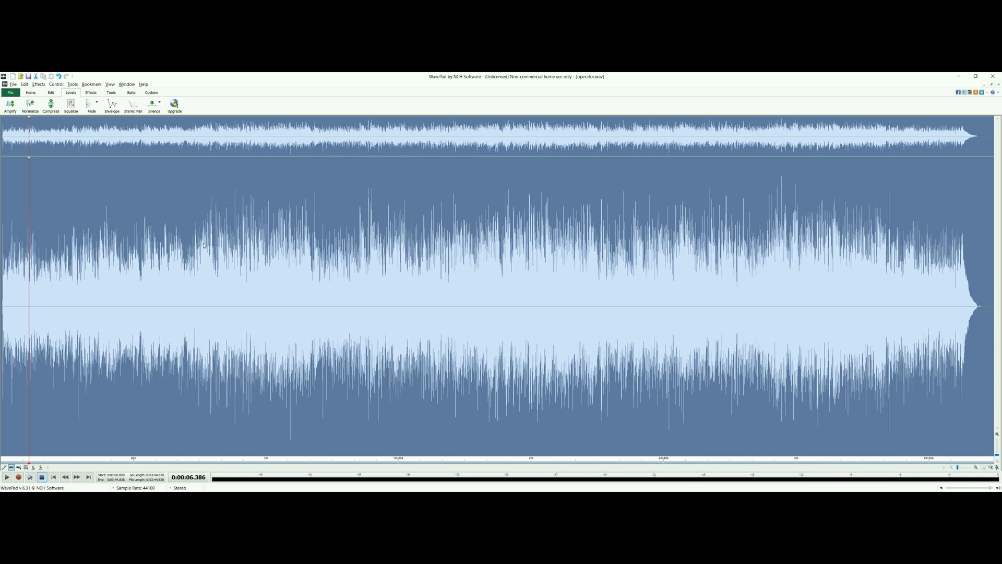
key(space)
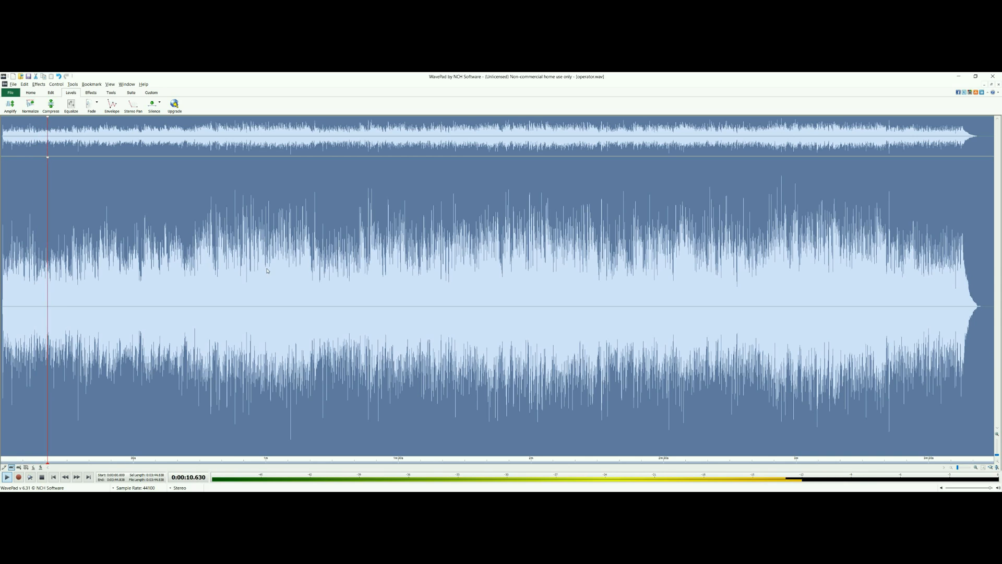
key(space)
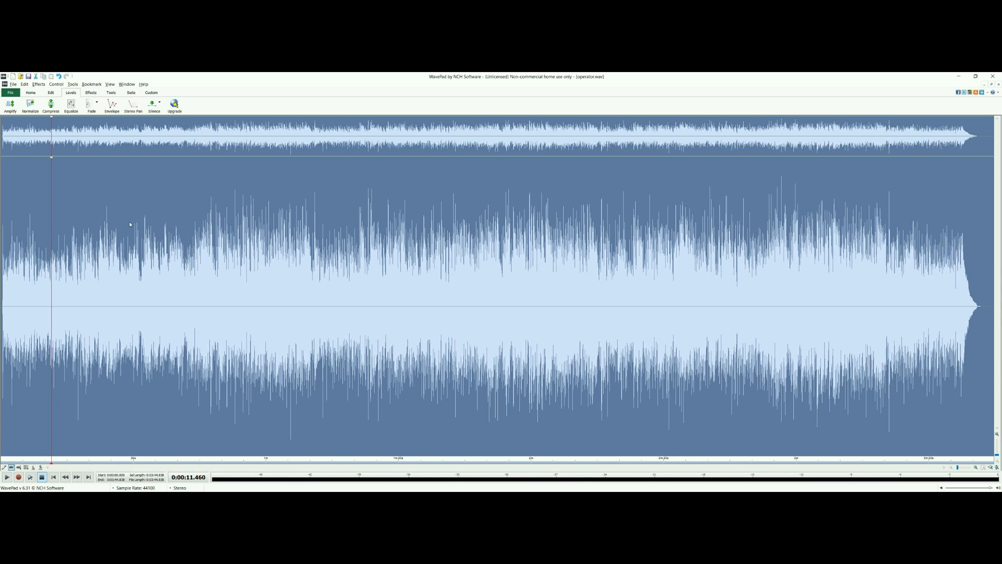
- Apply the Soft Limit preset of the Dynamic Range Compressor to the whole file and clear the selection
click(50, 106)
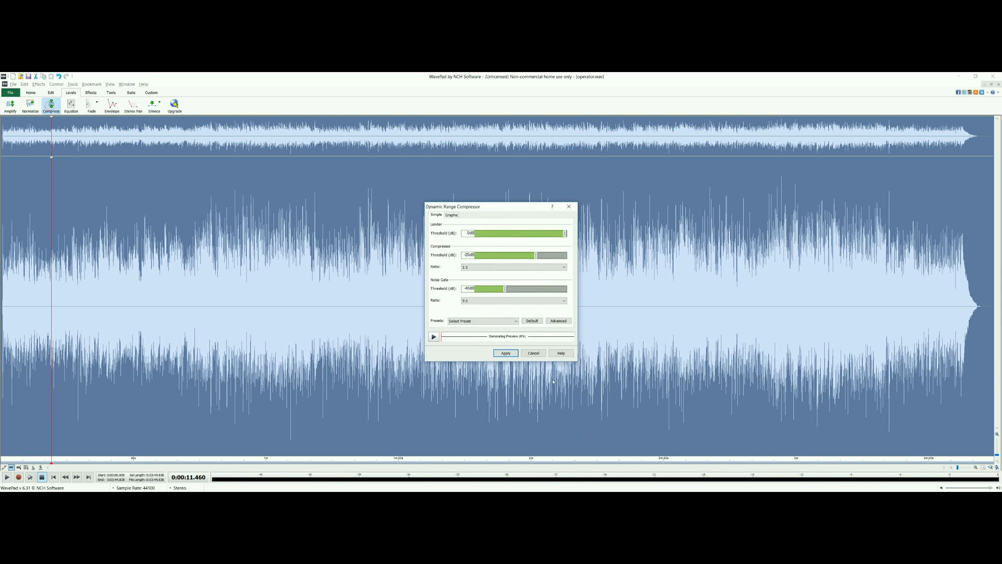
click(499, 320)
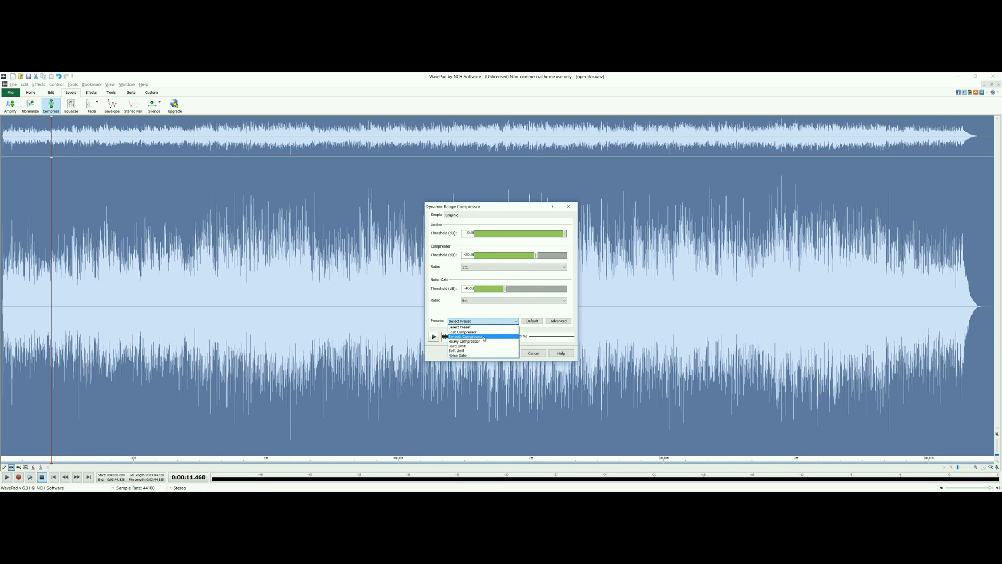
click(473, 352)
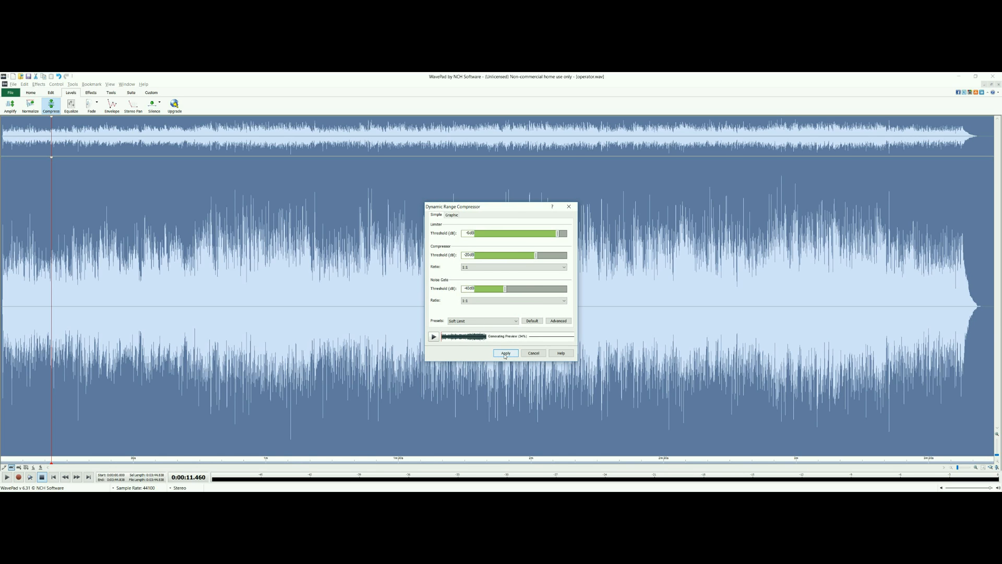
click(505, 354)
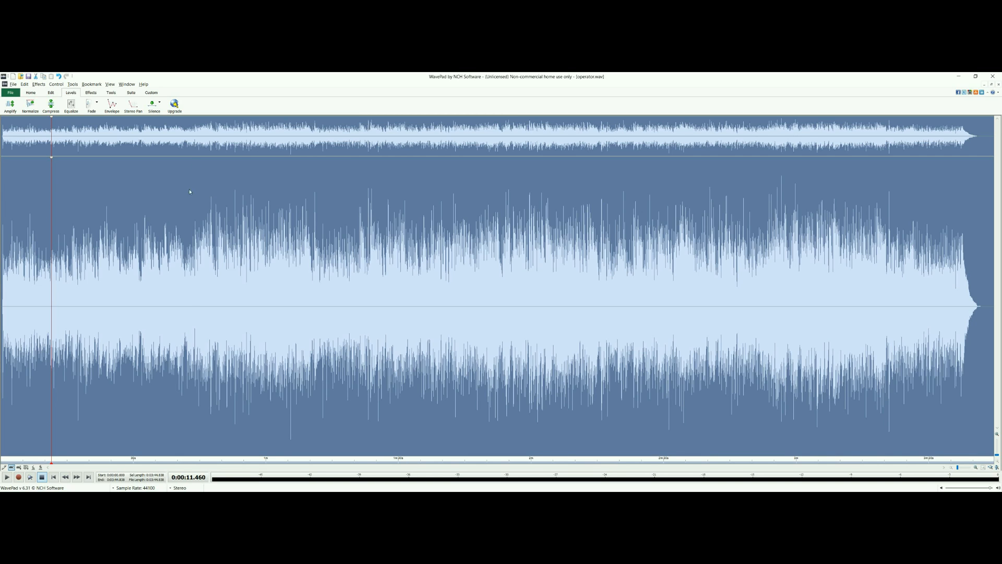
click(182, 304)
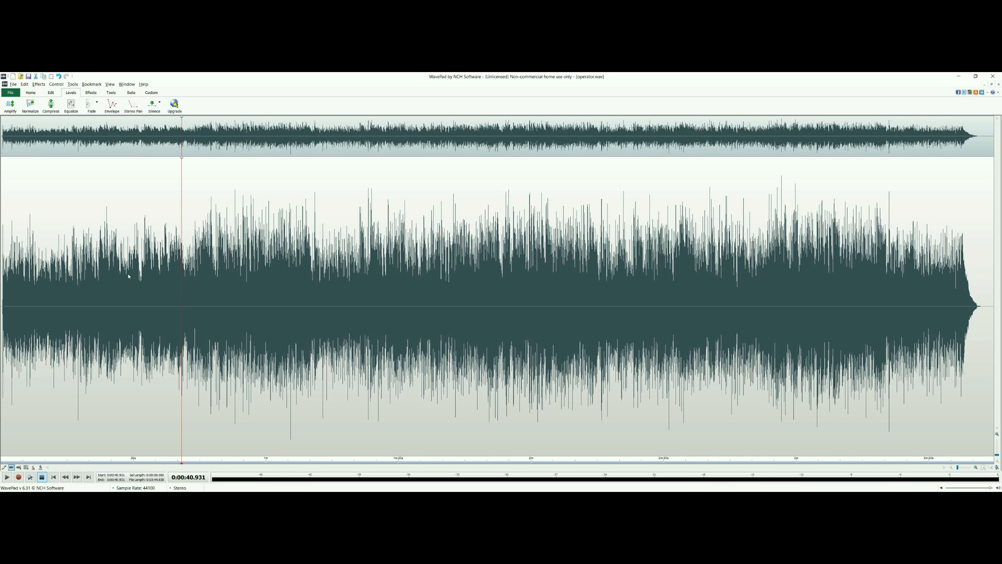
- Prepare to save the audio as operator.mp3 in MPEG Layer-3 format and cancel the save
click(13, 84)
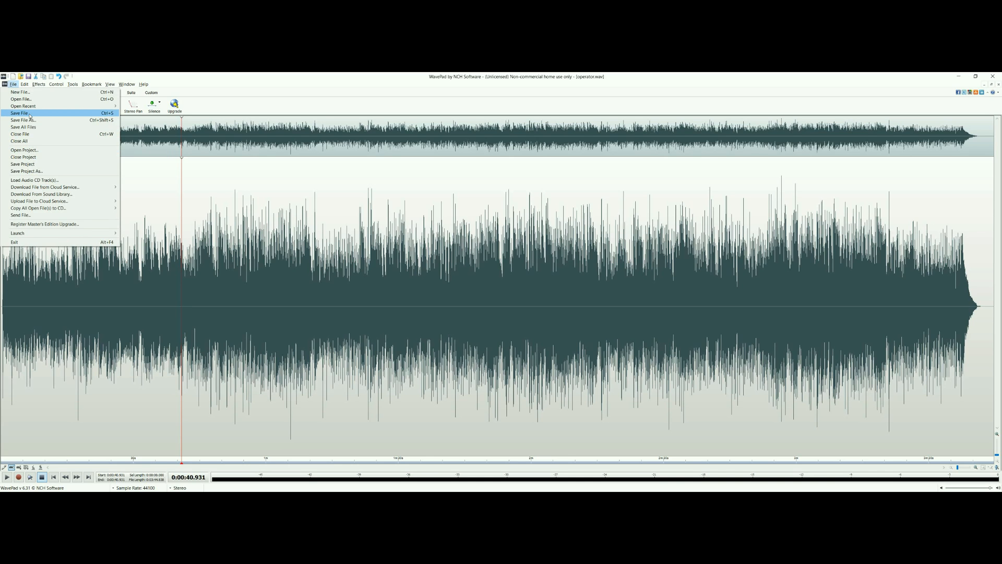
click(14, 85)
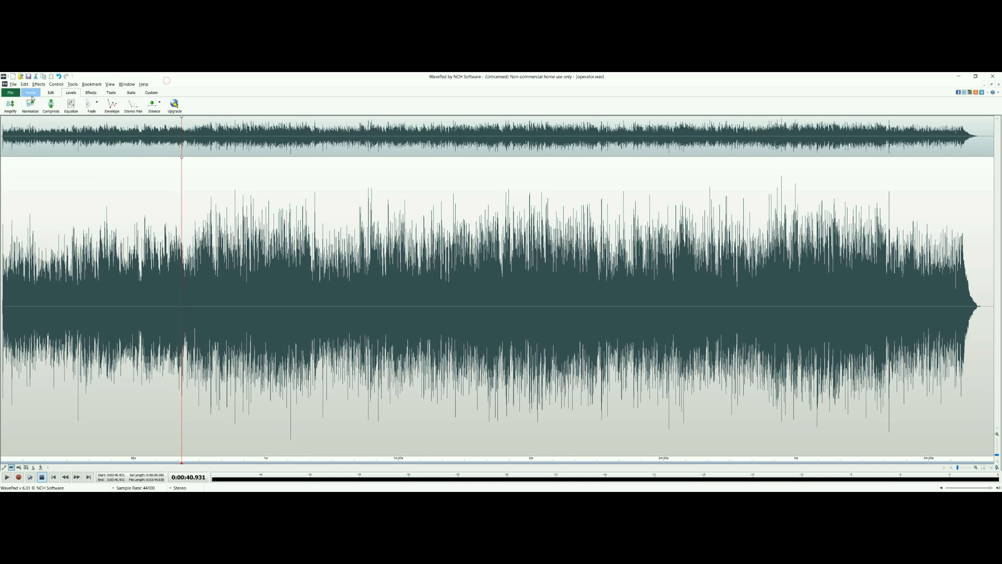
click(14, 85)
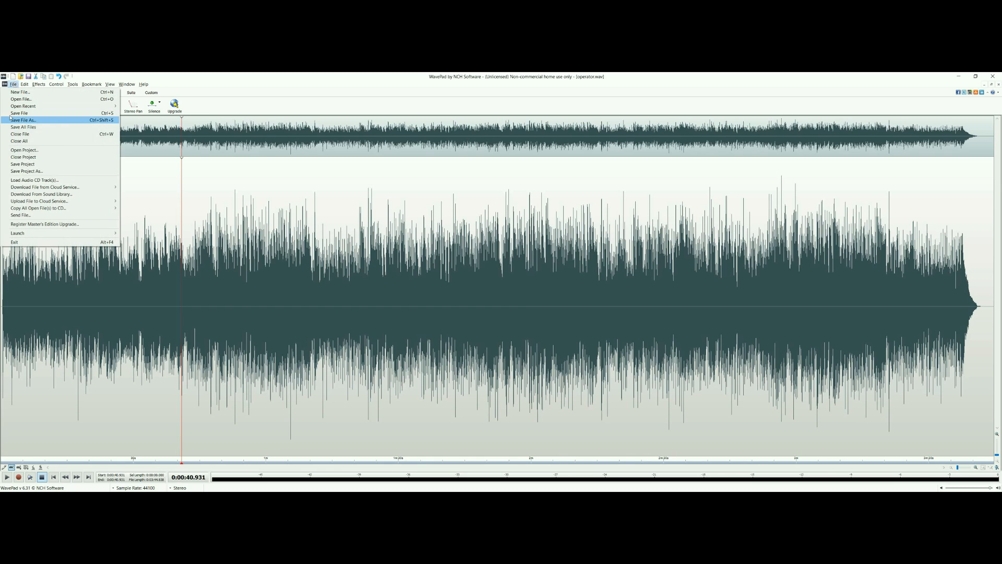
click(37, 120)
click(245, 253)
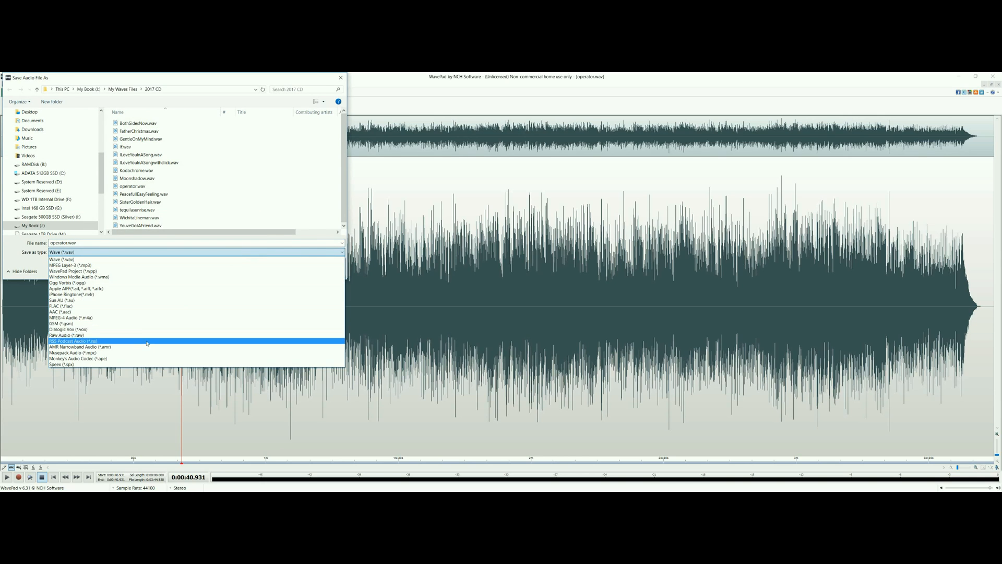
click(121, 264)
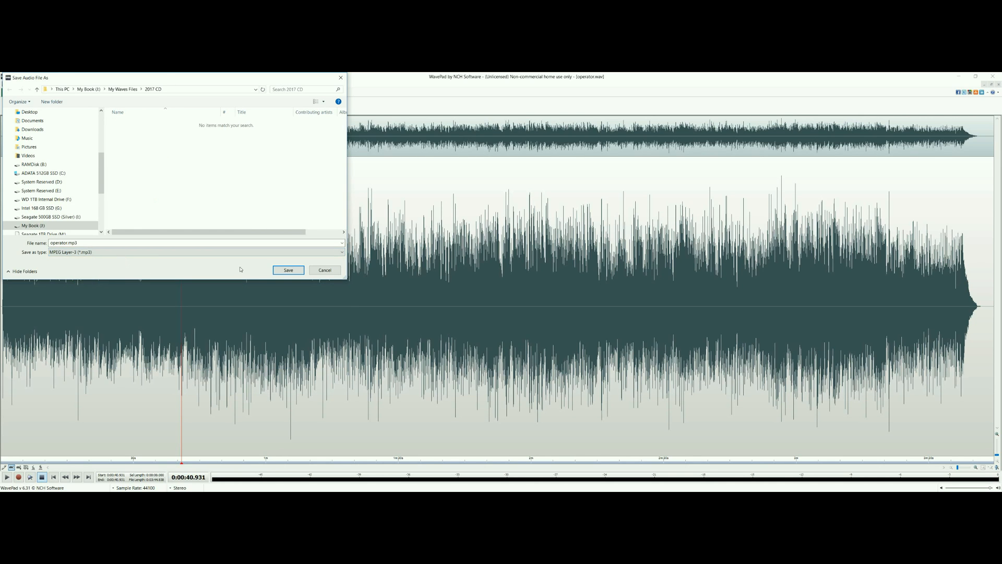
click(325, 270)
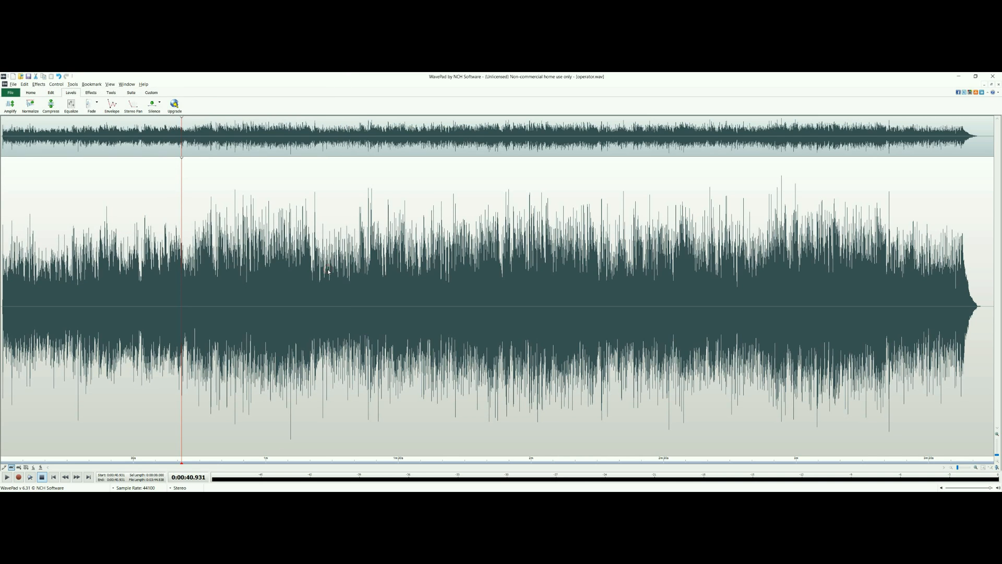